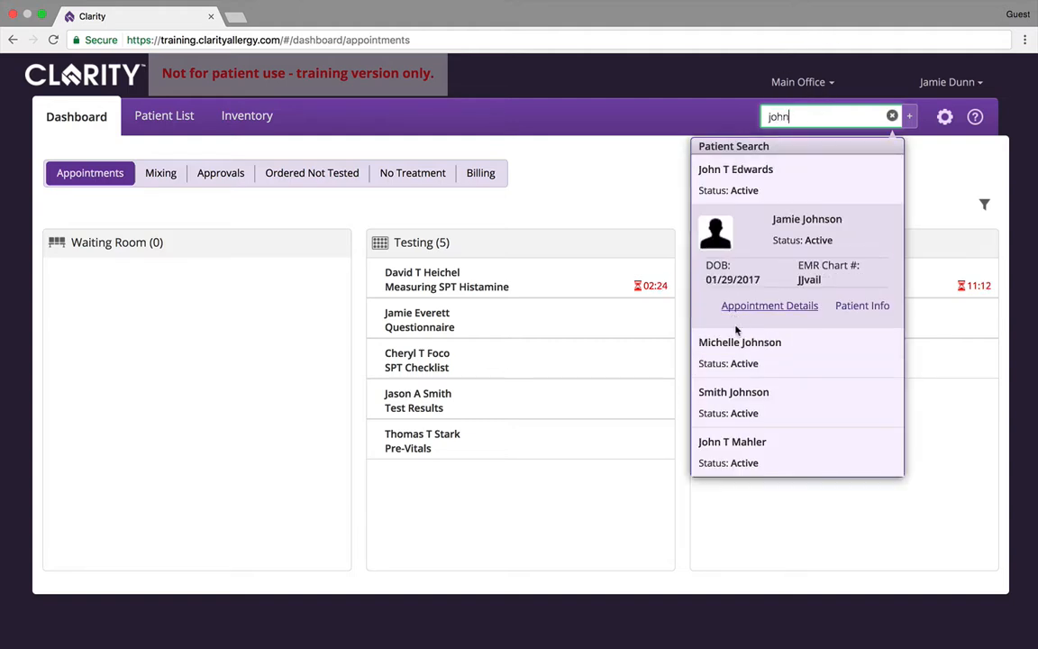
Open the appointment details of the fourth patient found and choose Allergy Testing, test type MQT Standard and the 10 Antigen Panel
mouse_move(722, 422)
left_click(743, 405)
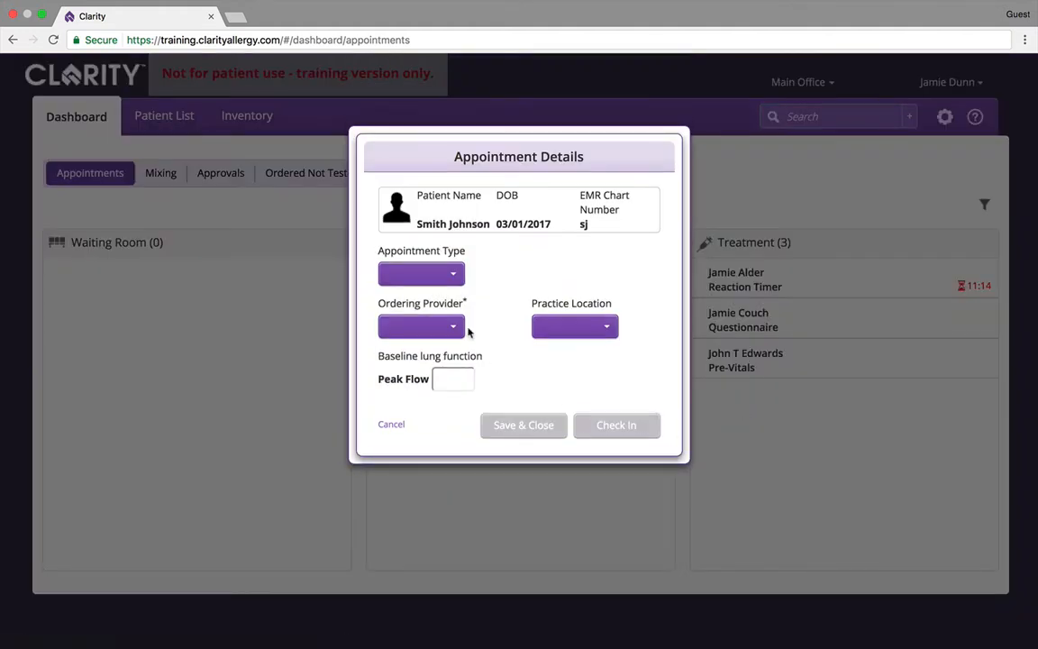
left_click(453, 277)
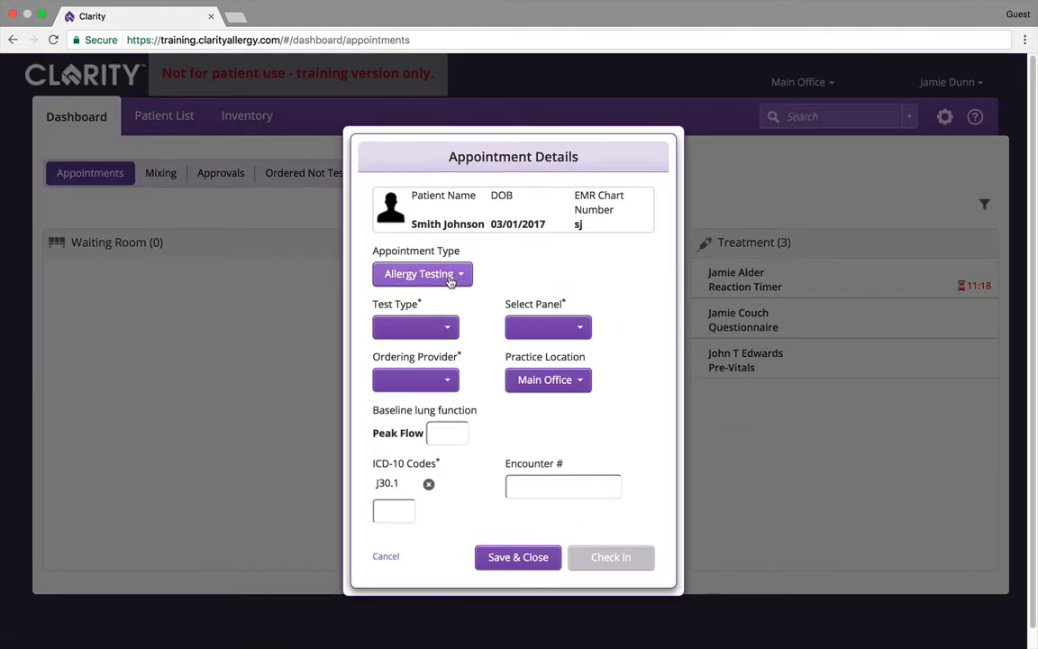
left_click(451, 329)
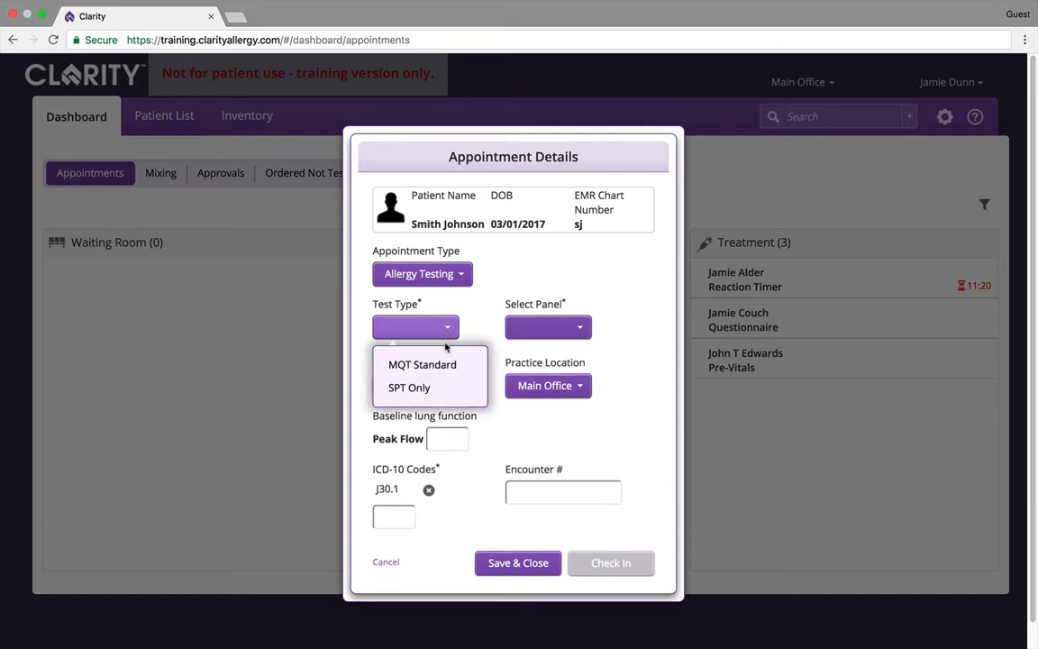
left_click(439, 365)
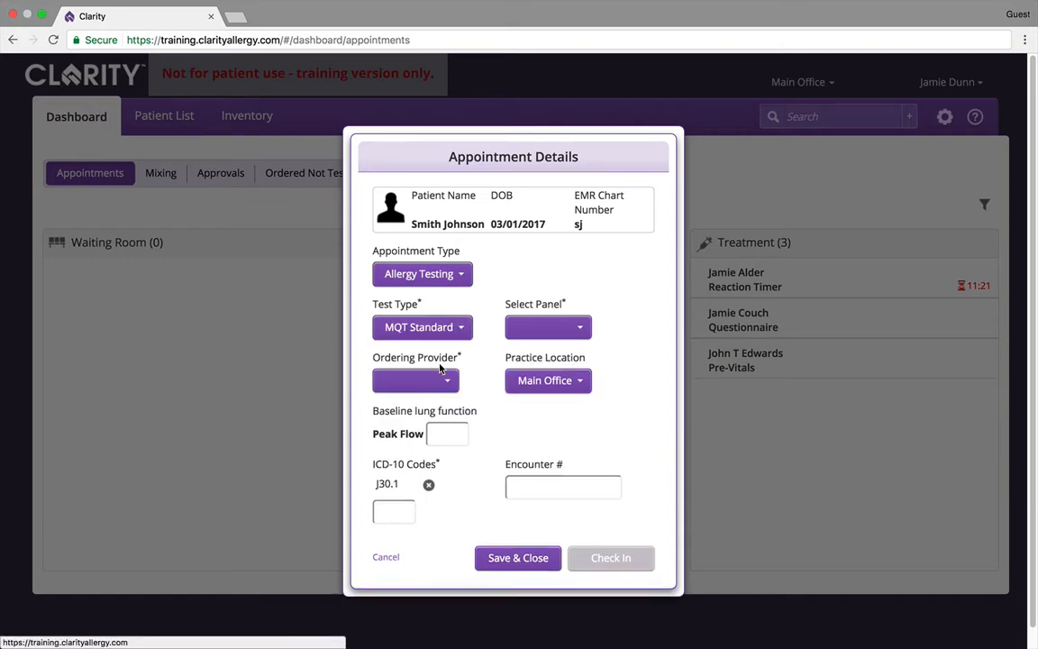
left_click(522, 330)
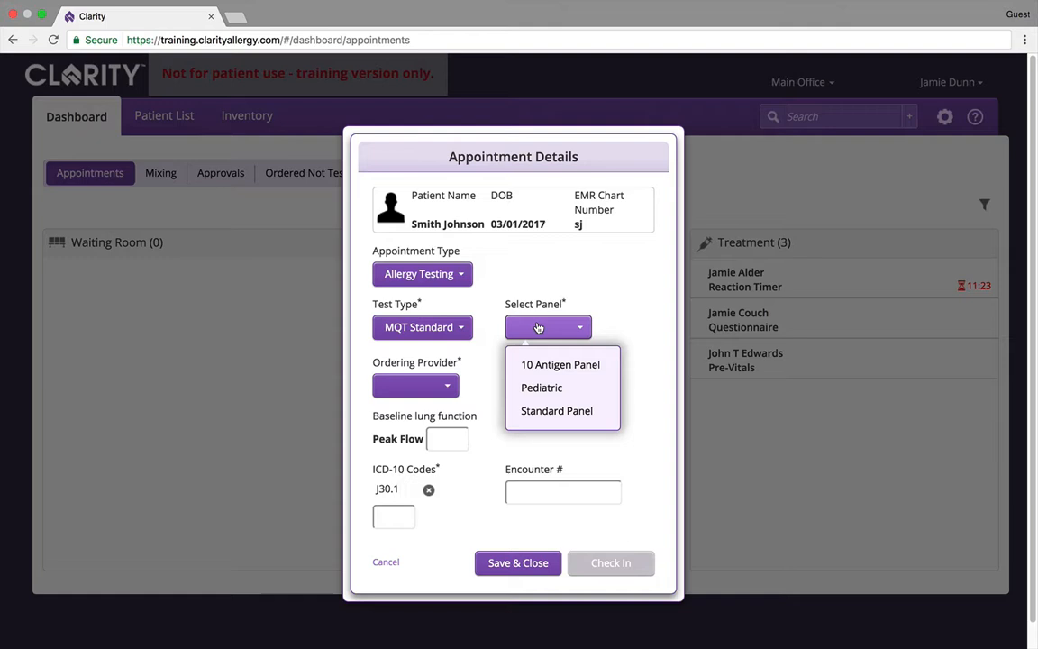
left_click(523, 364)
Assign the signed-in user as the ordering provider and check the patient in for the appointment
left_click(446, 382)
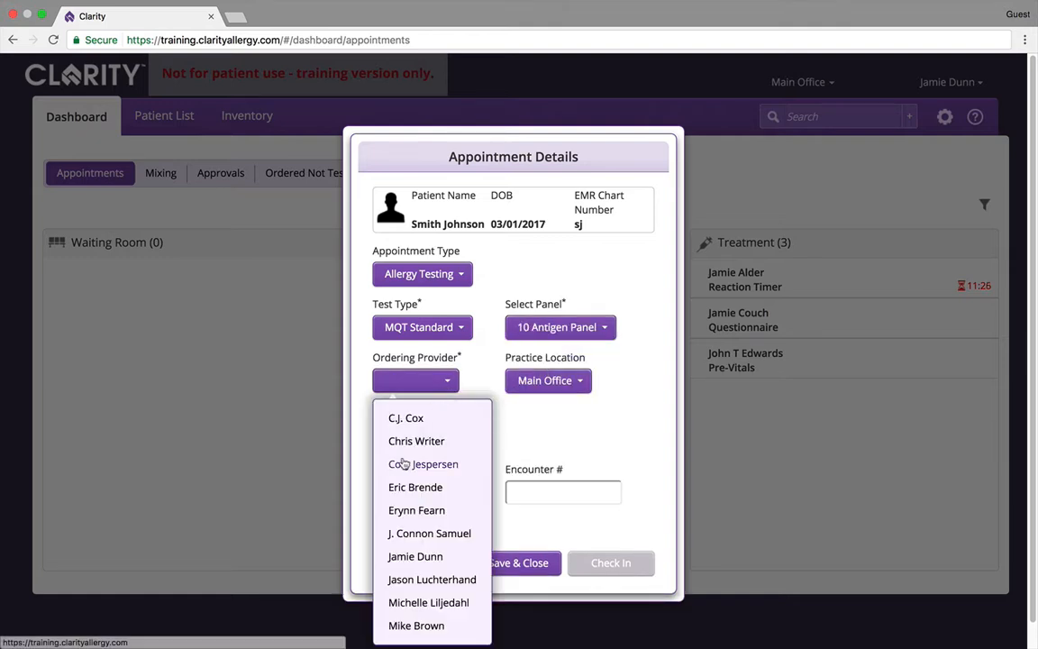
left_click(399, 558)
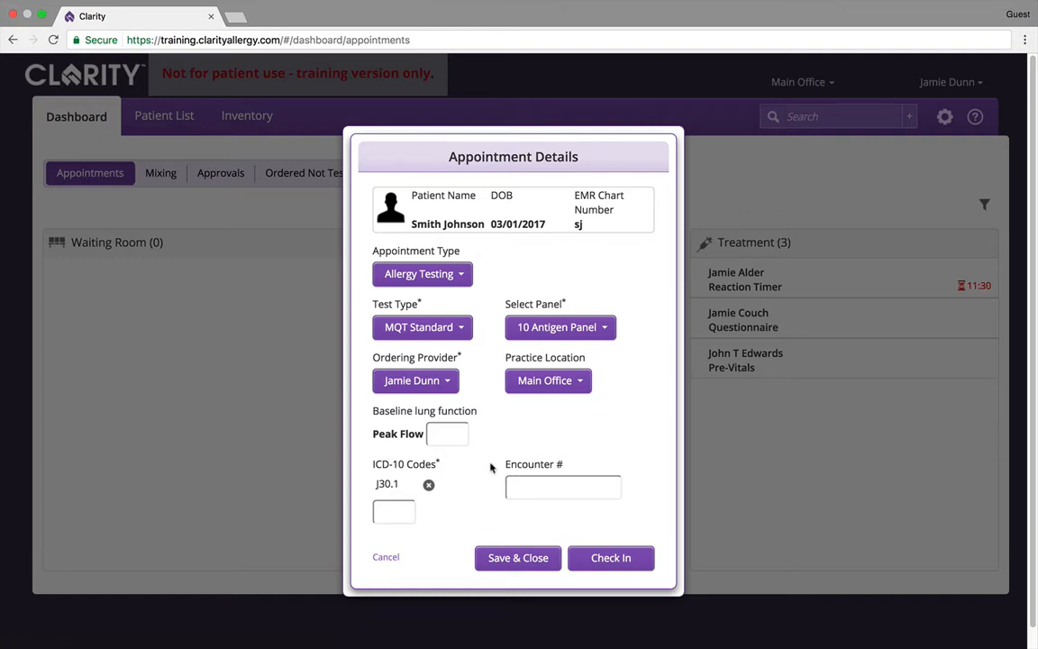
left_click(437, 434)
left_click(514, 484)
left_click(616, 558)
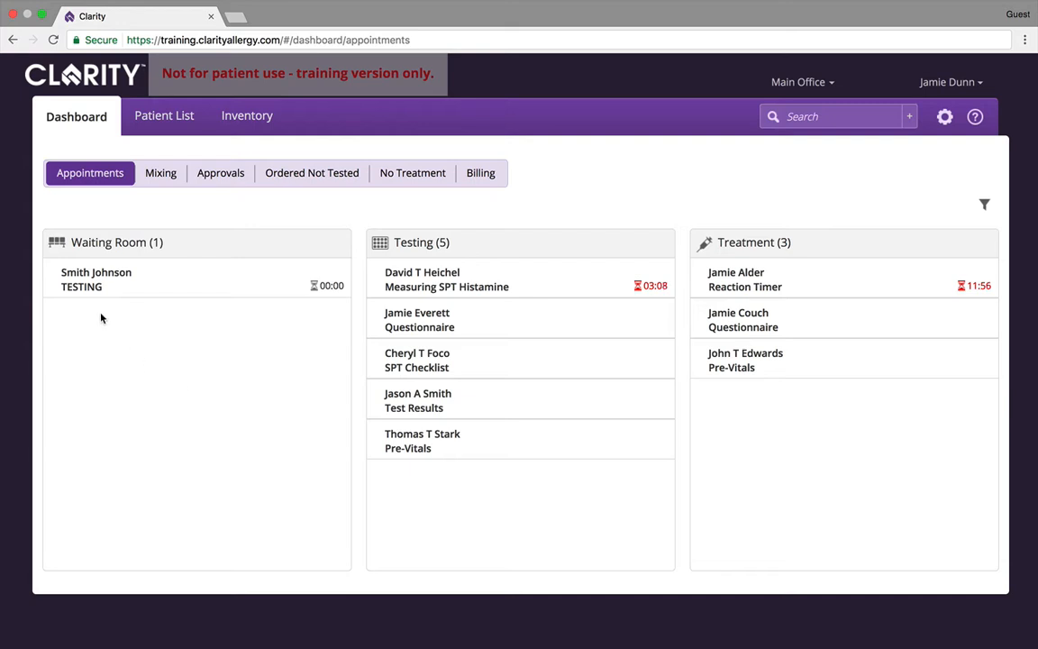
Open the checked-in patient's testing appointment from the Waiting Room list
mouse_move(94, 281)
mouse_move(170, 275)
left_click(153, 294)
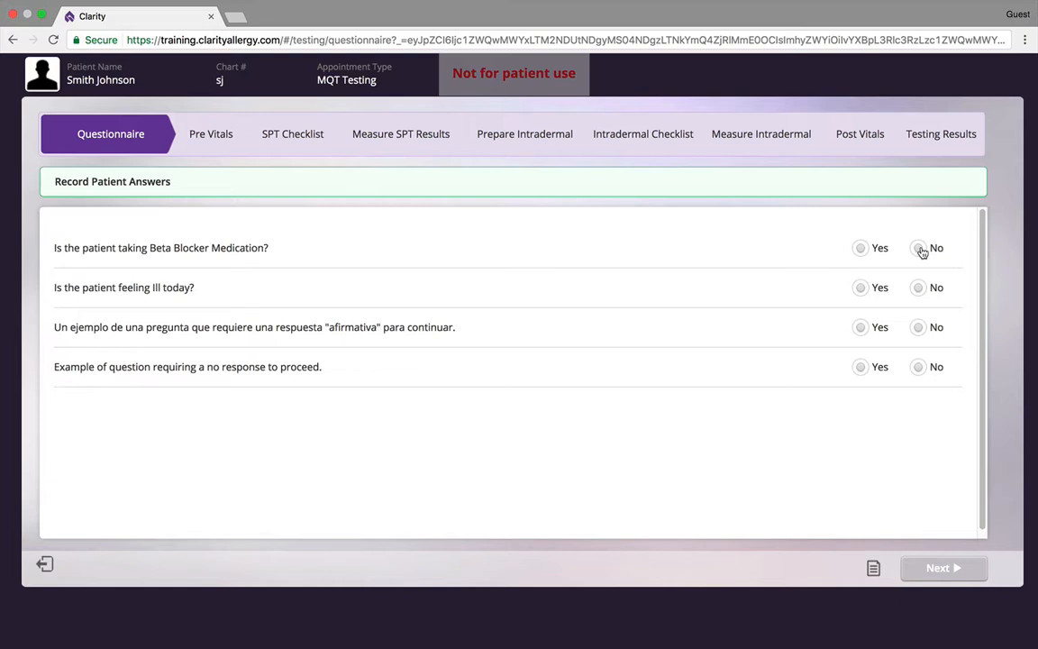
Submit the questionnaire with Yes for beta blocker medication, No for feeling ill, Yes for the Spanish question and No for the last question
left_click(860, 248)
left_click(917, 288)
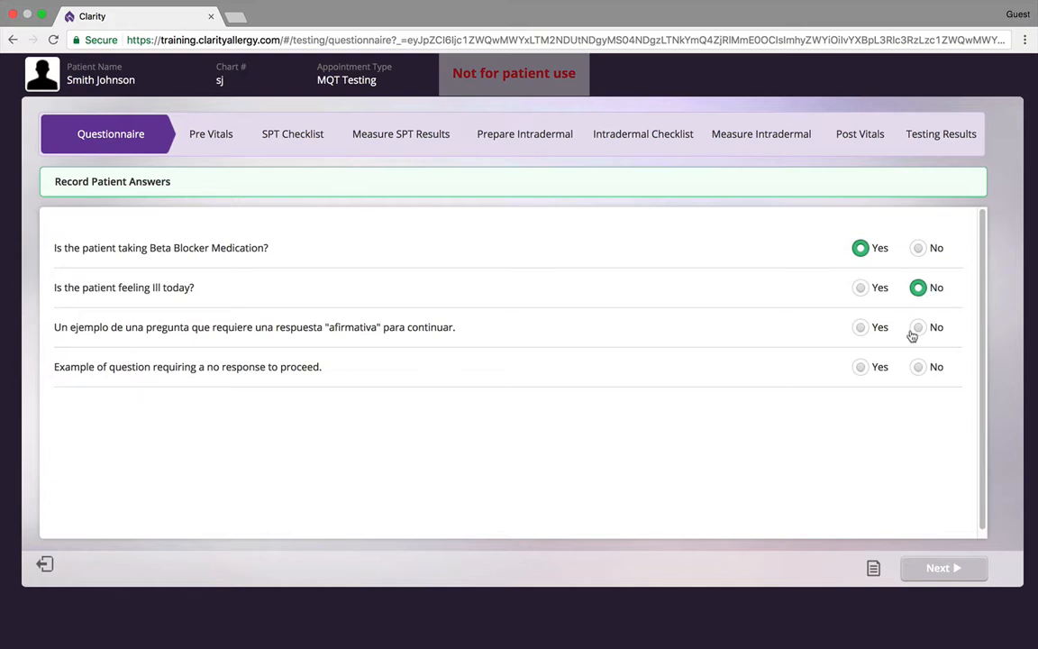
left_click(860, 327)
left_click(918, 367)
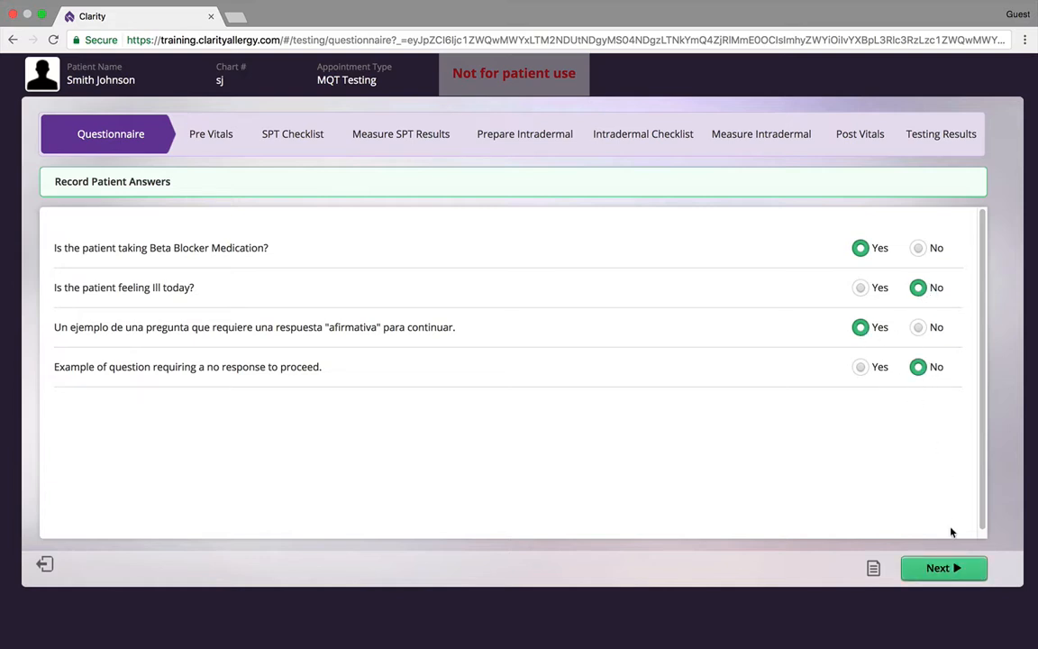
left_click(945, 573)
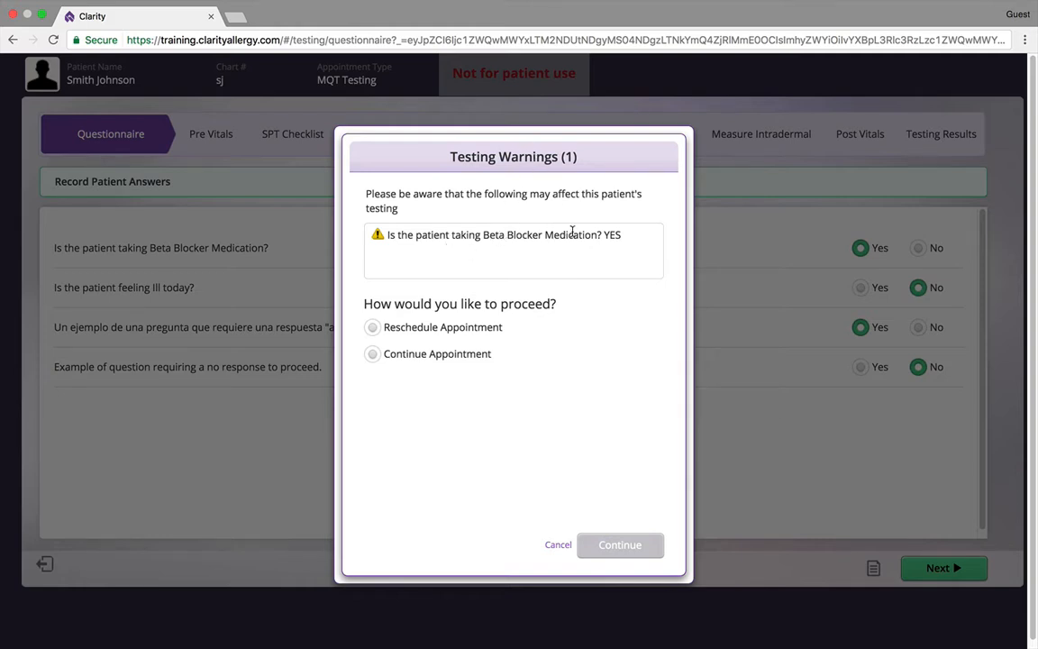
Resolve the beta blocker warning by continuing the appointment with reason Other and the note "note"
left_click(398, 329)
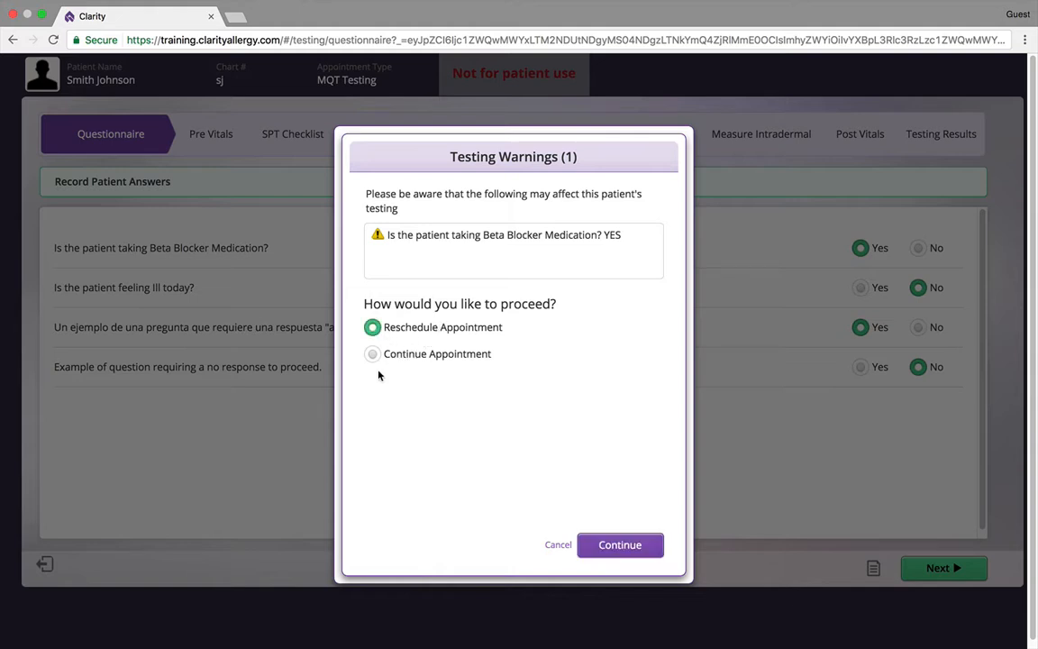
left_click(422, 357)
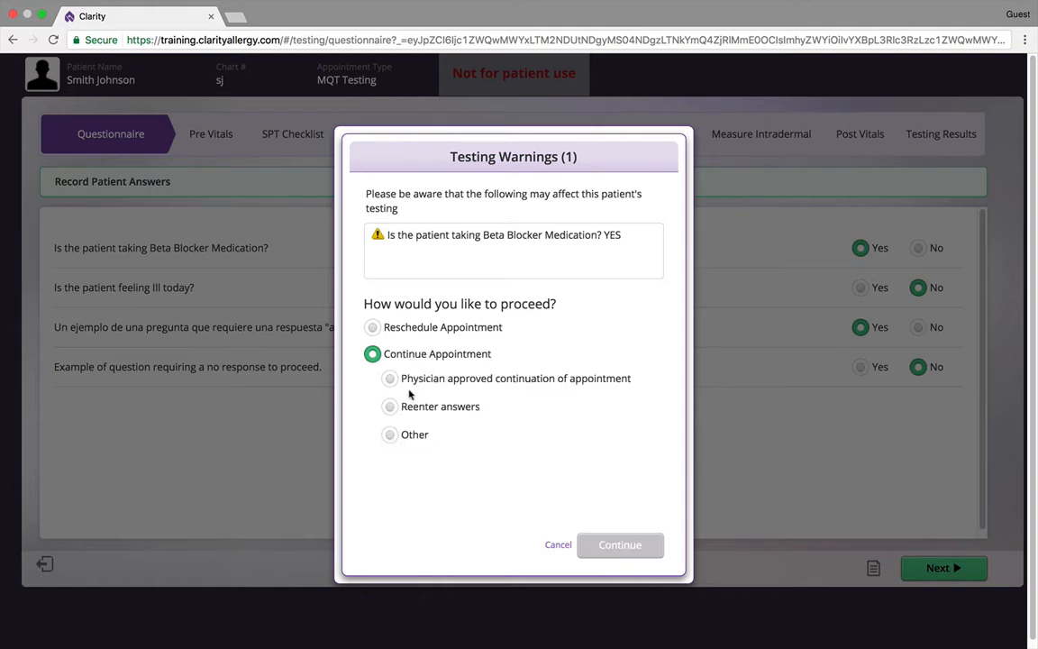
left_click(424, 437)
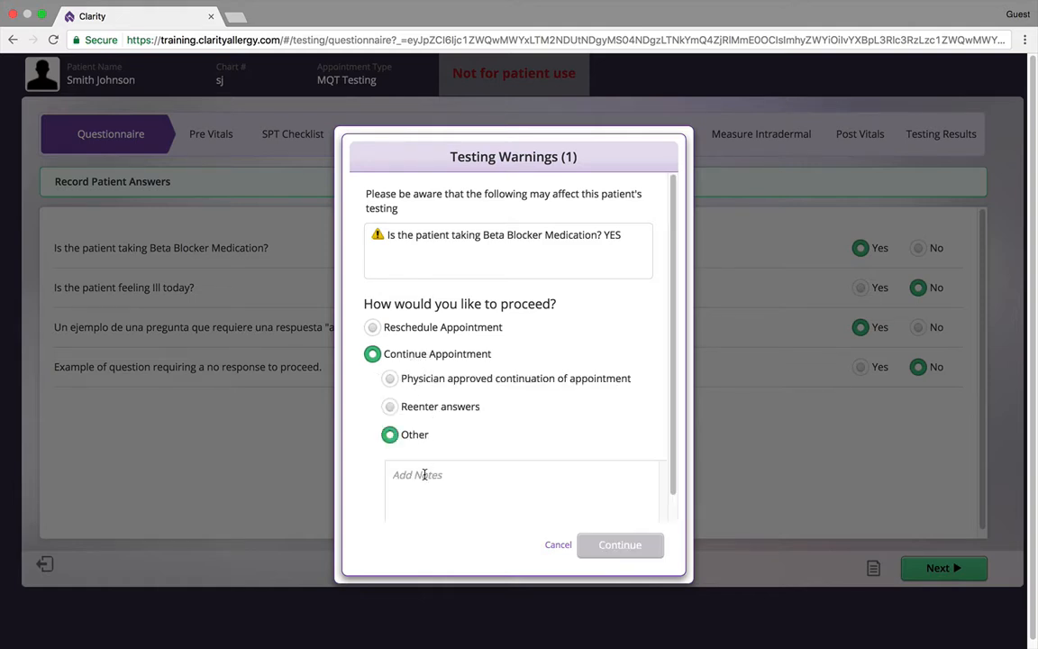
type("note")
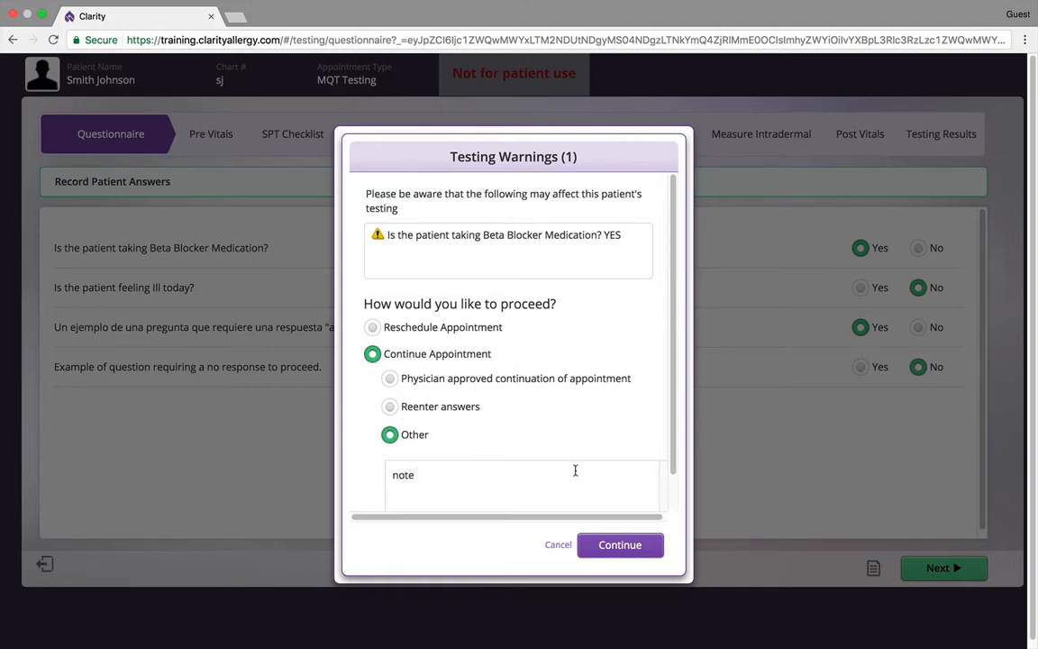
left_click(628, 548)
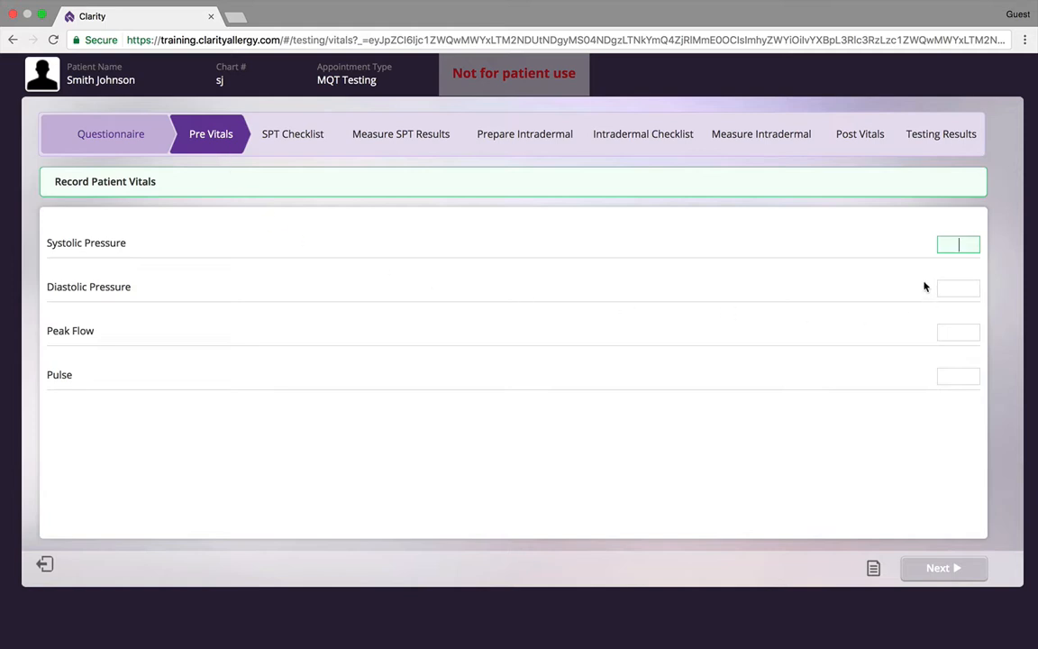
Record 9 for systolic pressure, diastolic pressure, peak flow and pulse, and submit the pre-test vitals
type("9")
key("Tab")
type("9")
key("Tab")
type("9")
key("Tab")
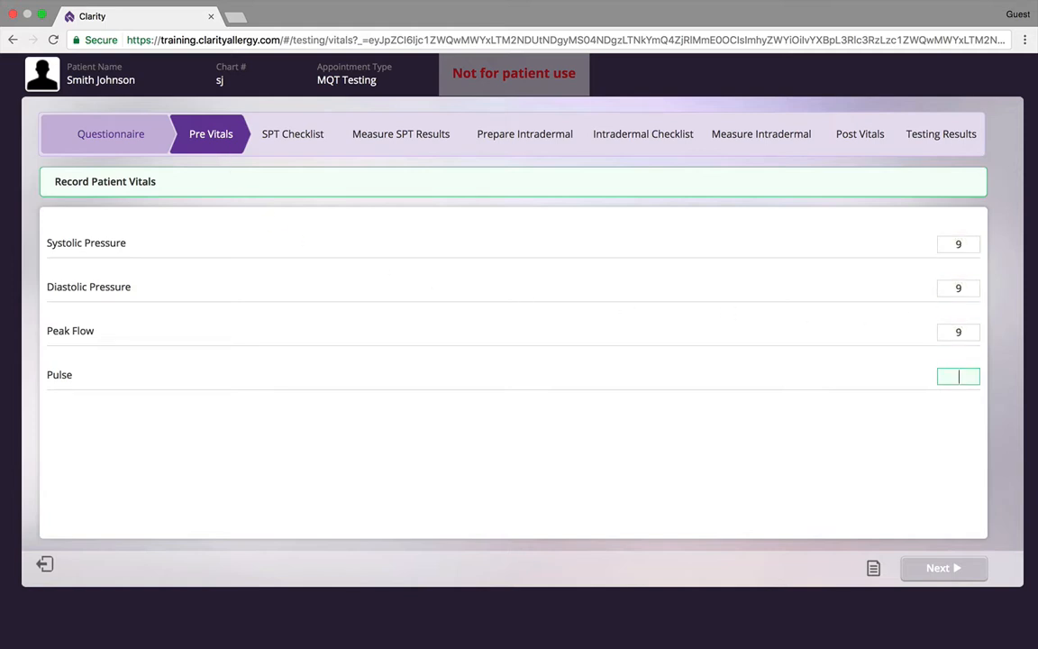
type("9")
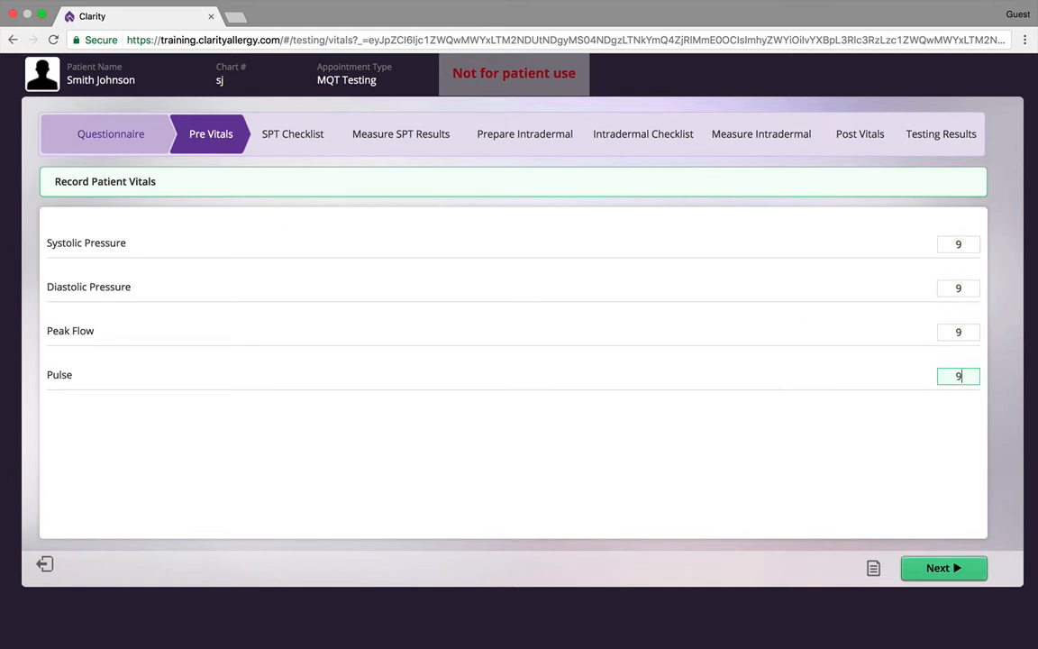
left_click(942, 568)
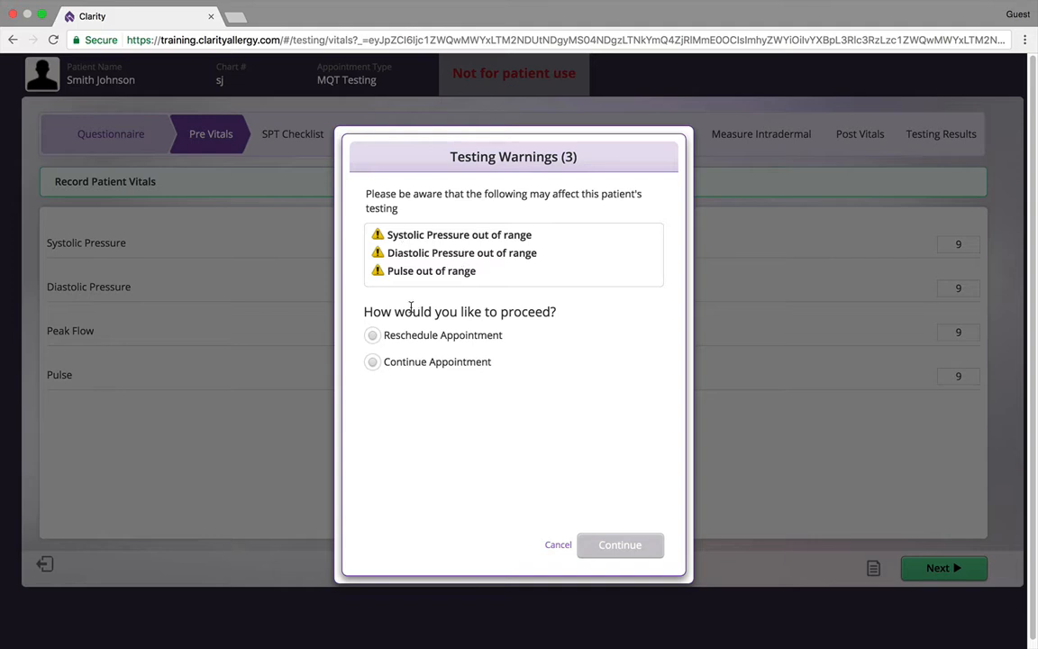
Resolve the out-of-range vitals warnings by continuing the appointment with reason Other and the note "false note"
left_click(407, 364)
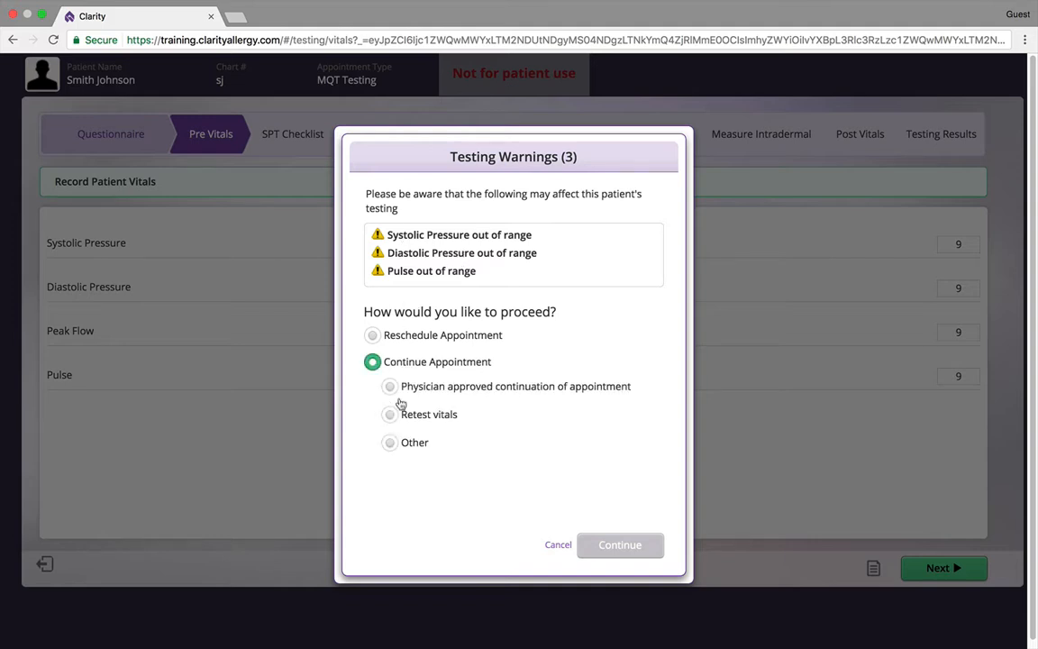
left_click(391, 443)
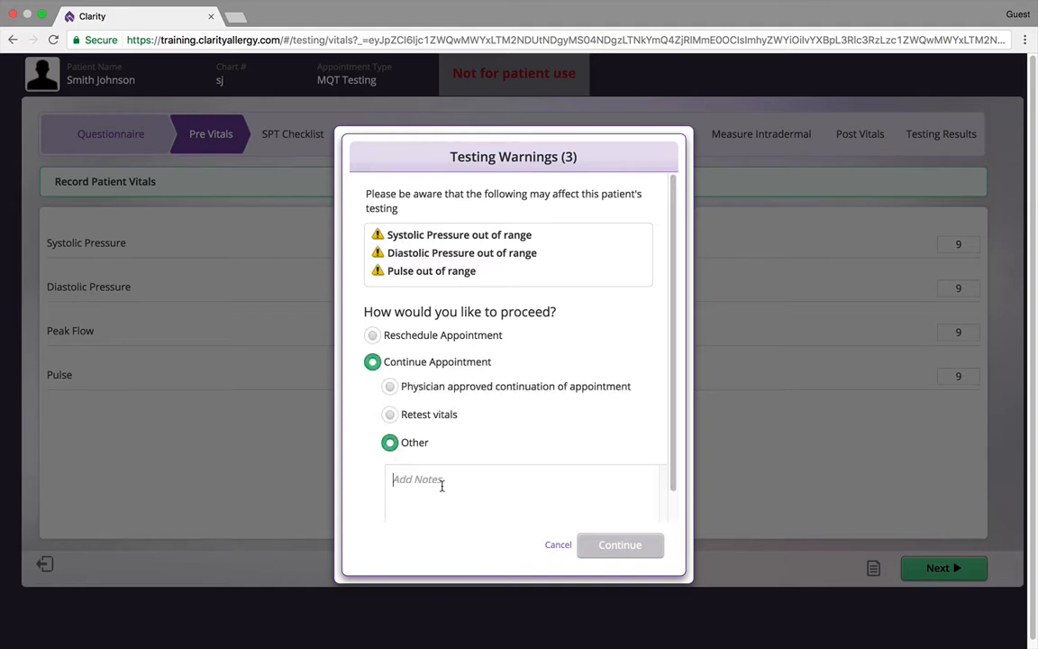
type("false note")
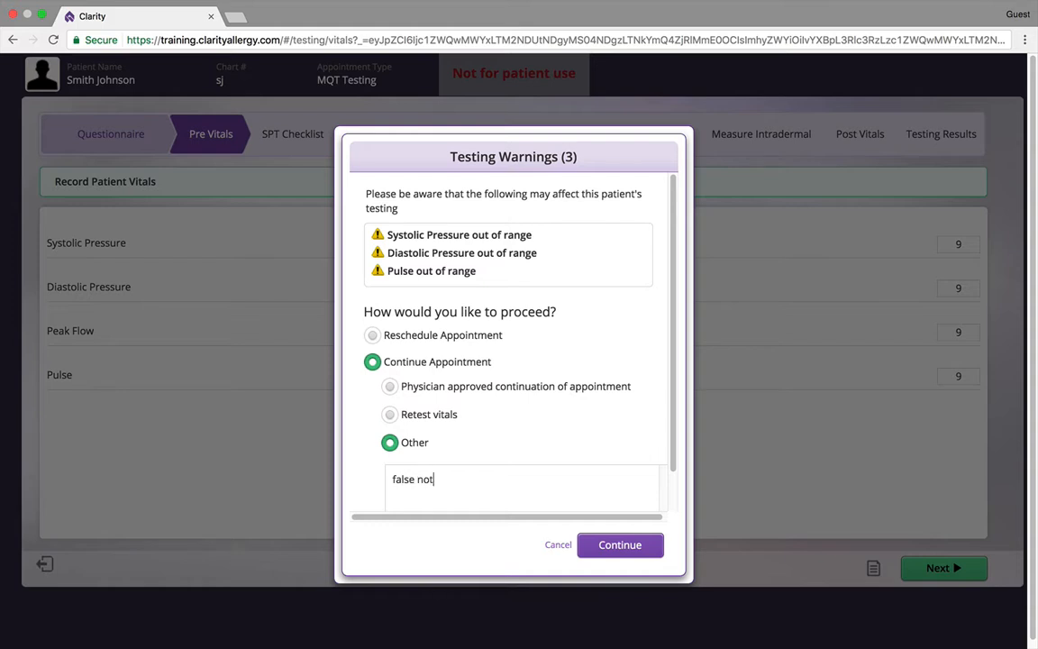
left_click(628, 552)
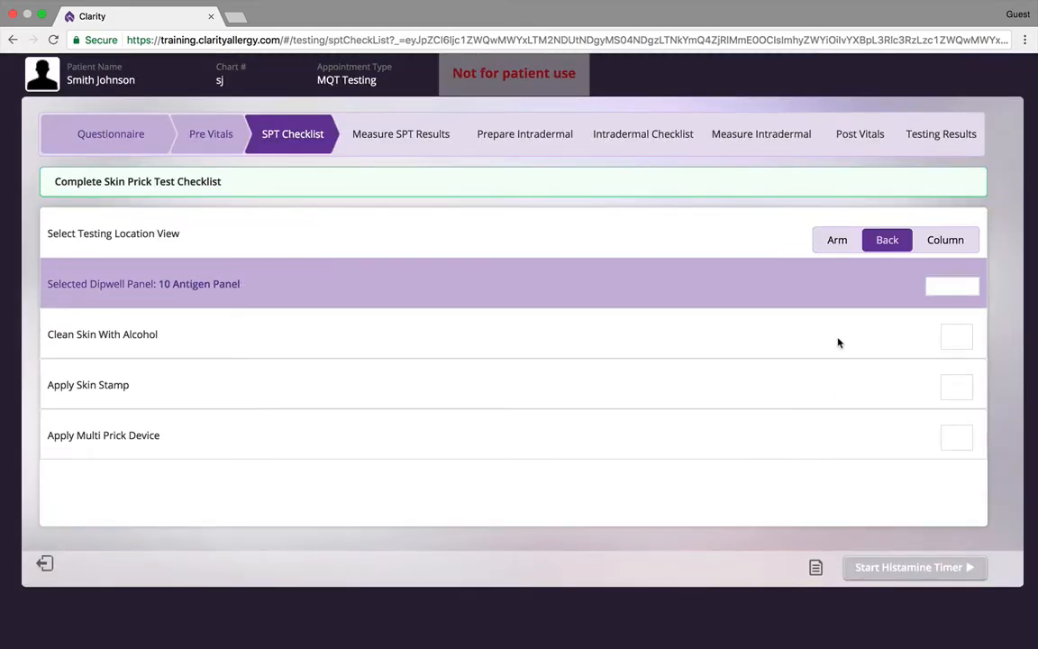
Add the SPT checklist note "Note entered in SPT field" and close the note
mouse_move(813, 566)
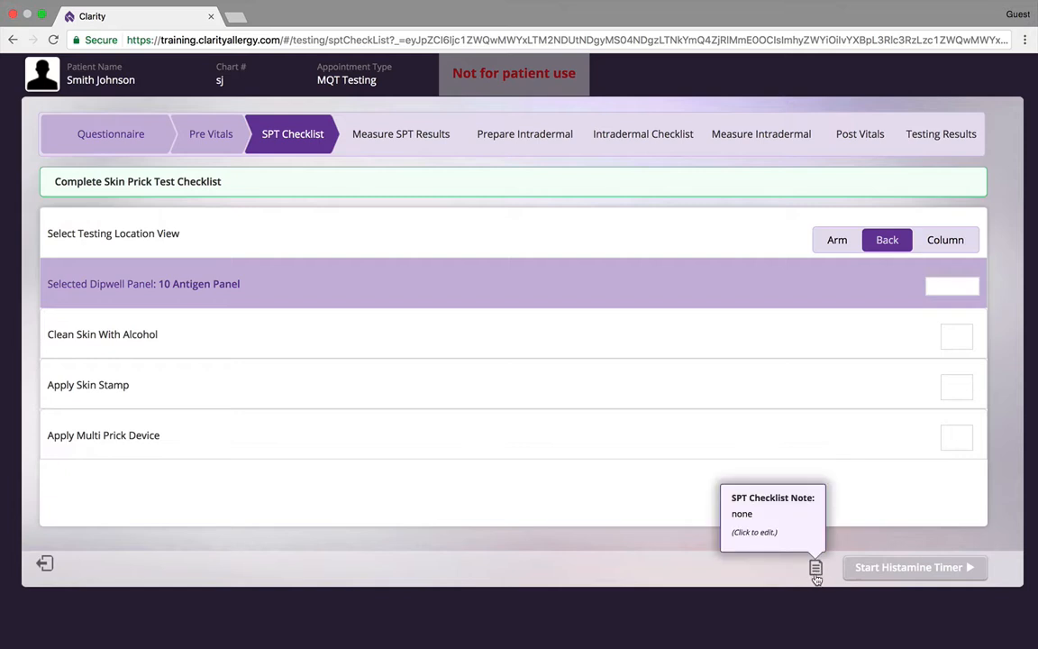
left_click(815, 568)
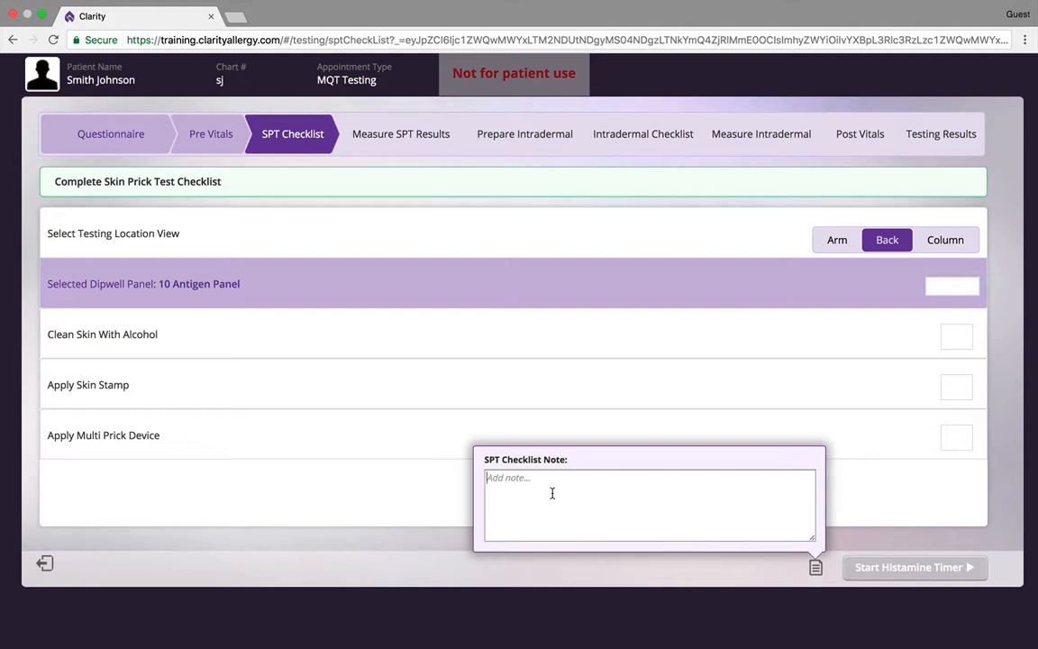
type("Note entered in SPT field")
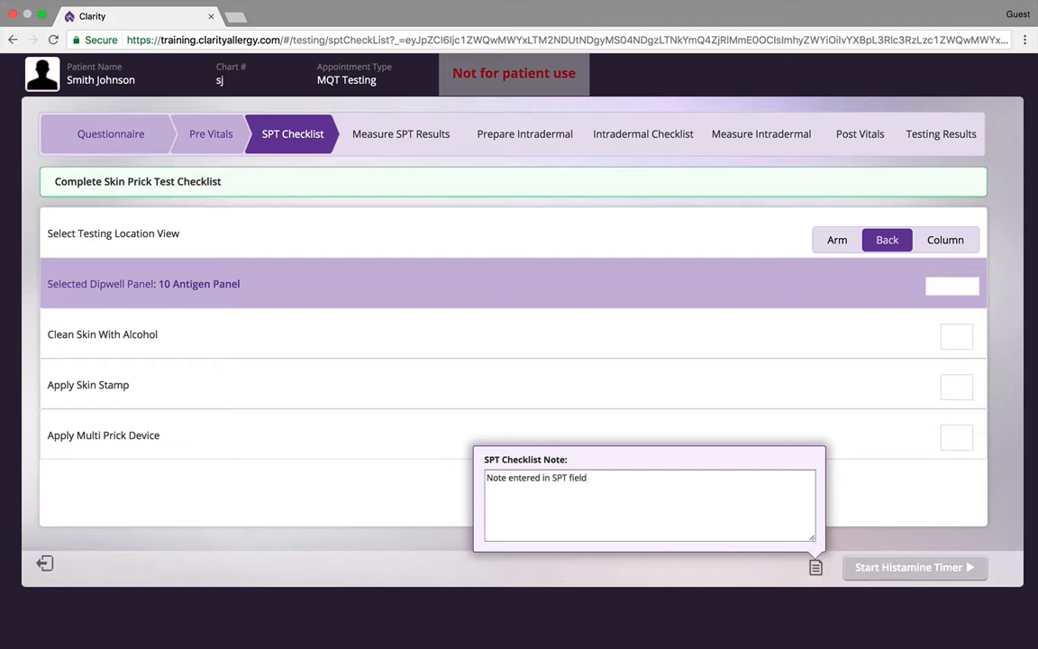
left_click(459, 540)
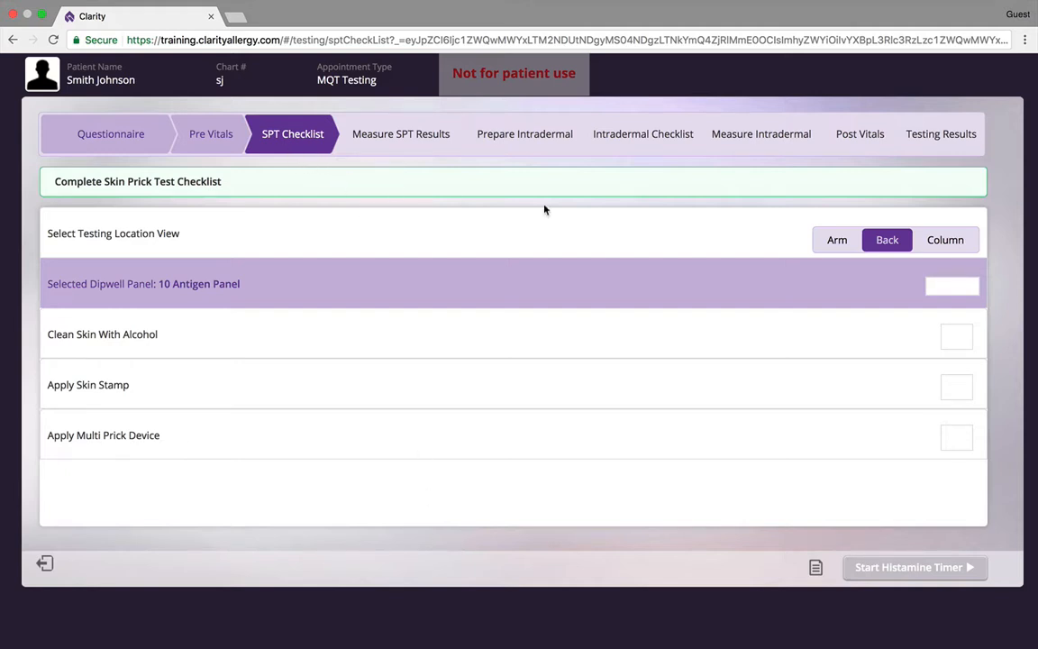
Try the Arm and Column testing location views and return to the Back view
left_click(837, 245)
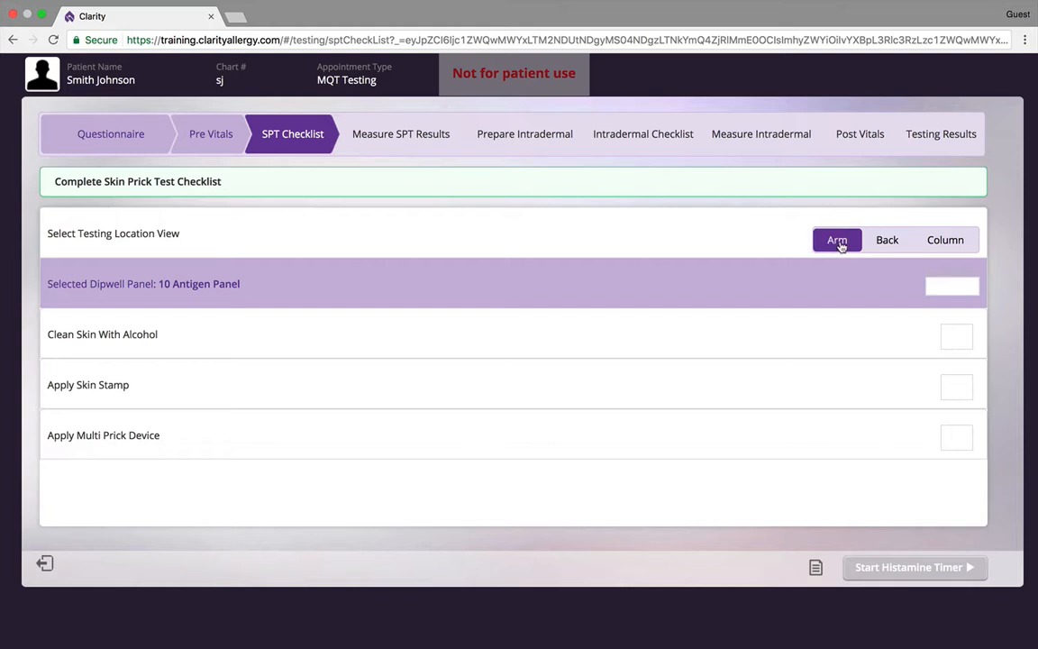
left_click(890, 241)
left_click(956, 243)
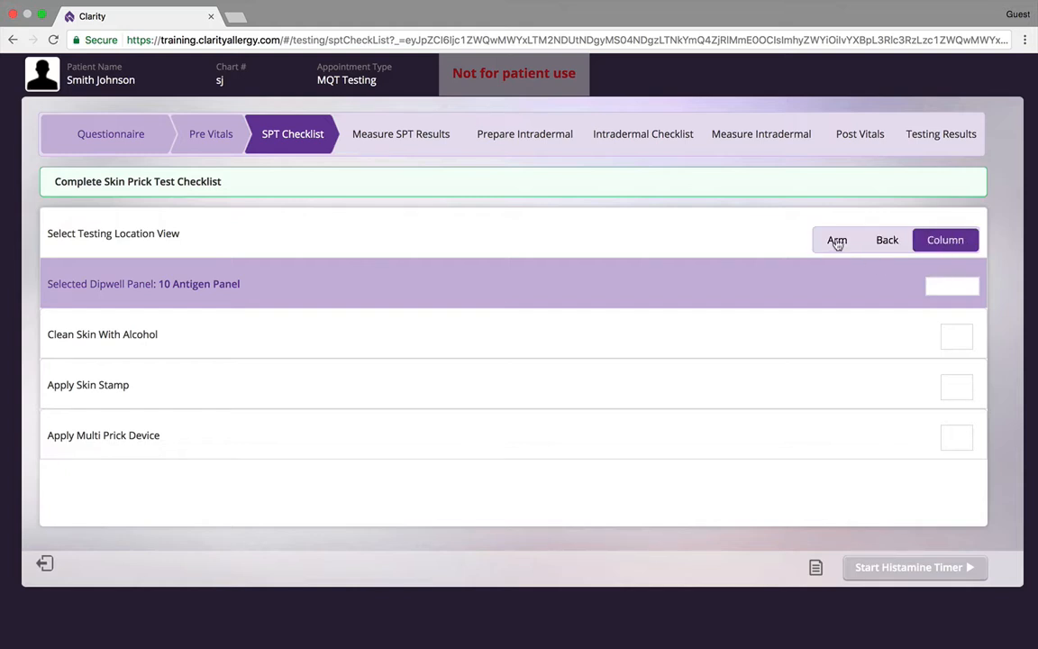
left_click_drag(837, 240, 883, 244)
left_click(878, 244)
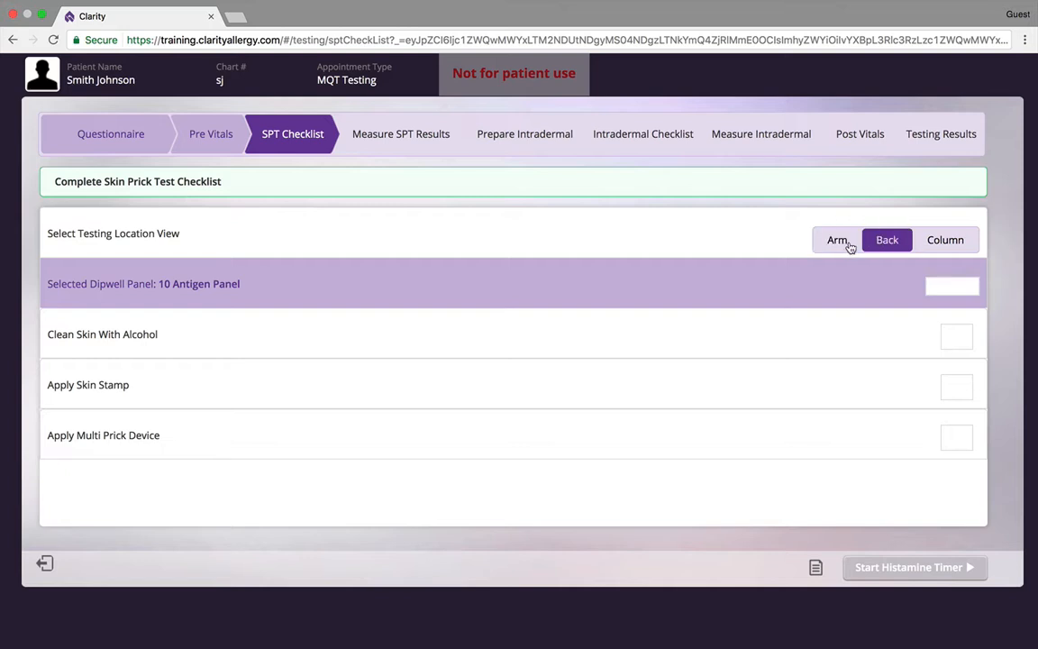
left_click(850, 246)
left_click(890, 241)
Complete the skin prick checklist with dipwell panel number 00000505 and all three preparation tasks checked off, and start the histamine timer
type("00000505")
key("Return")
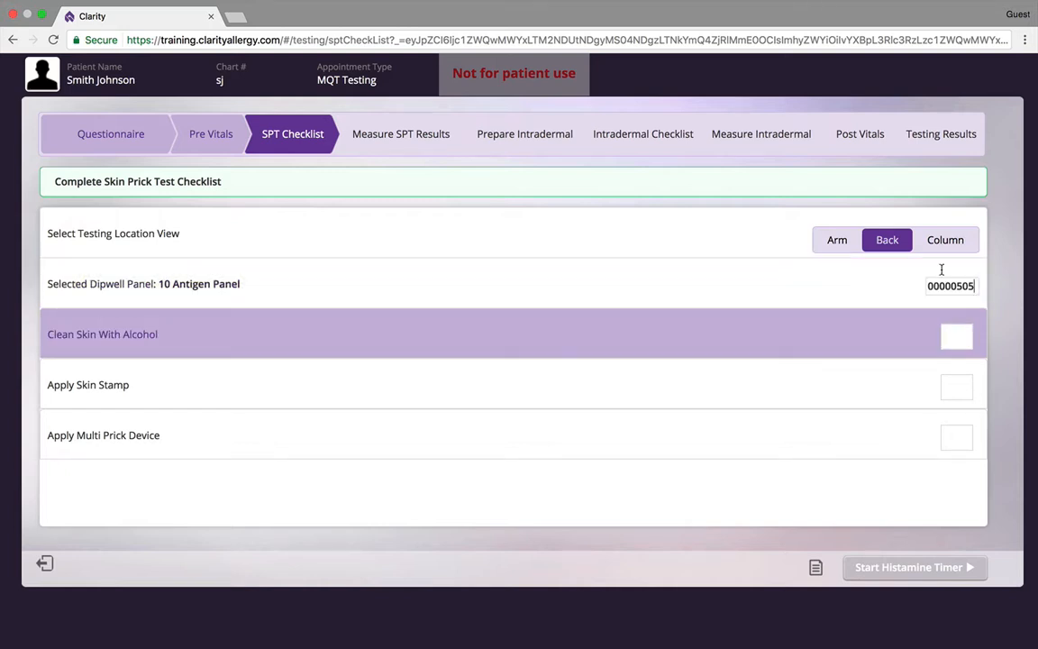
left_click(950, 333)
left_click(969, 389)
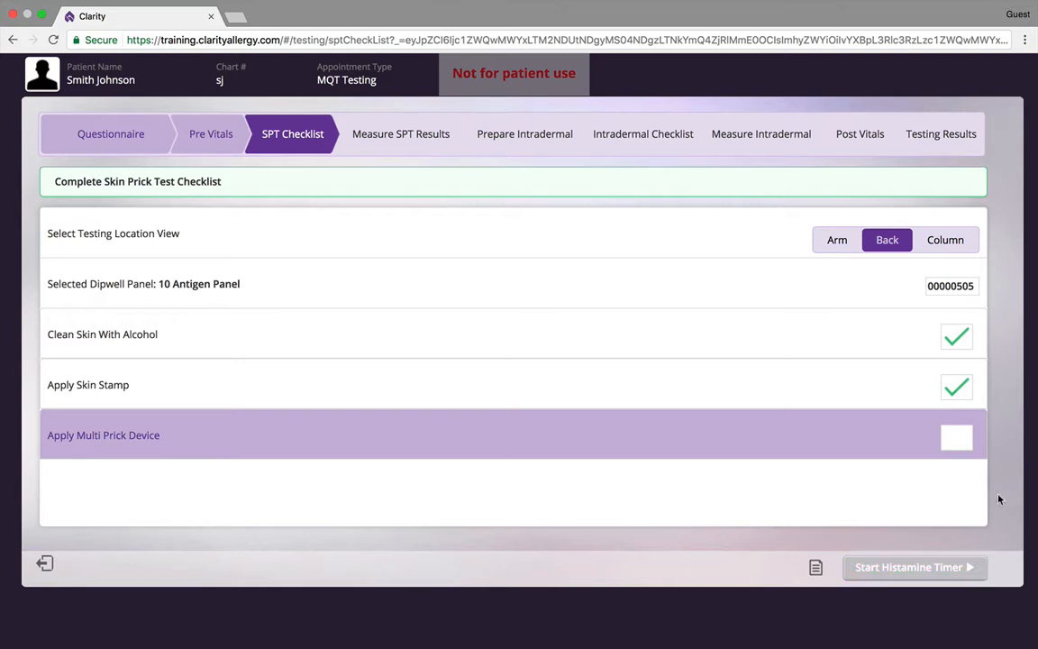
left_click(960, 437)
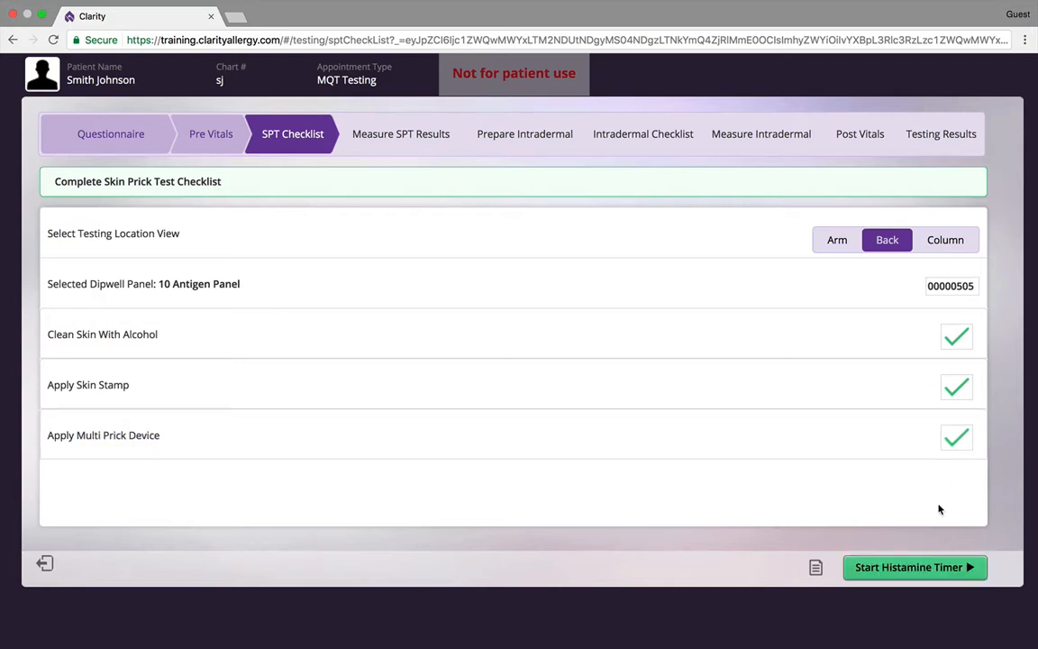
left_click(880, 571)
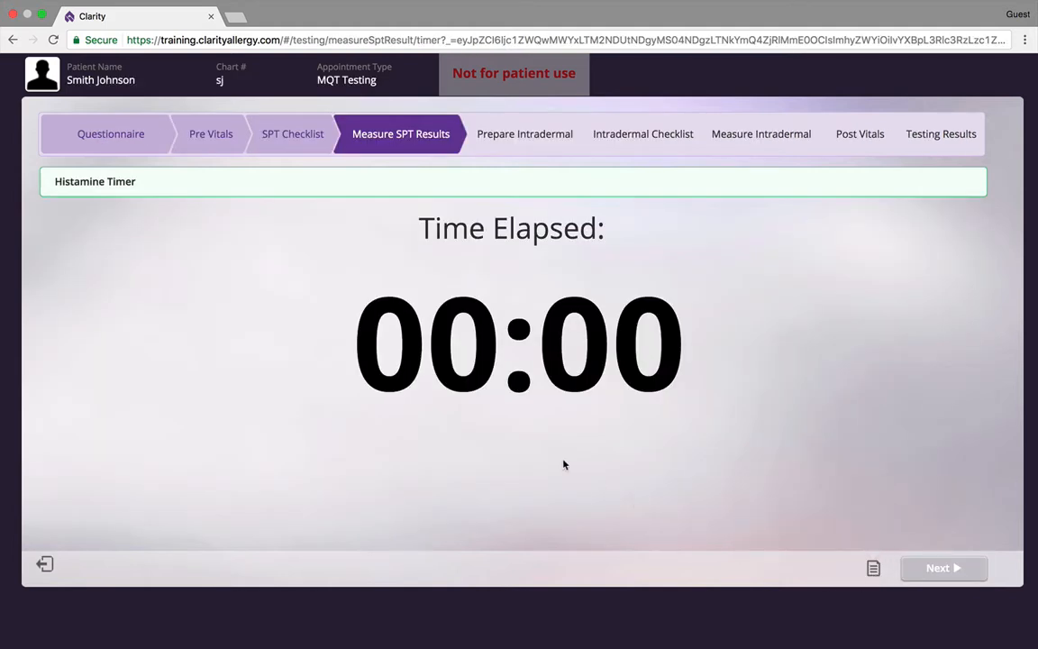
Save and exit the appointment during the histamine timer, and resume the same patient's test from the Testing list
left_click(43, 565)
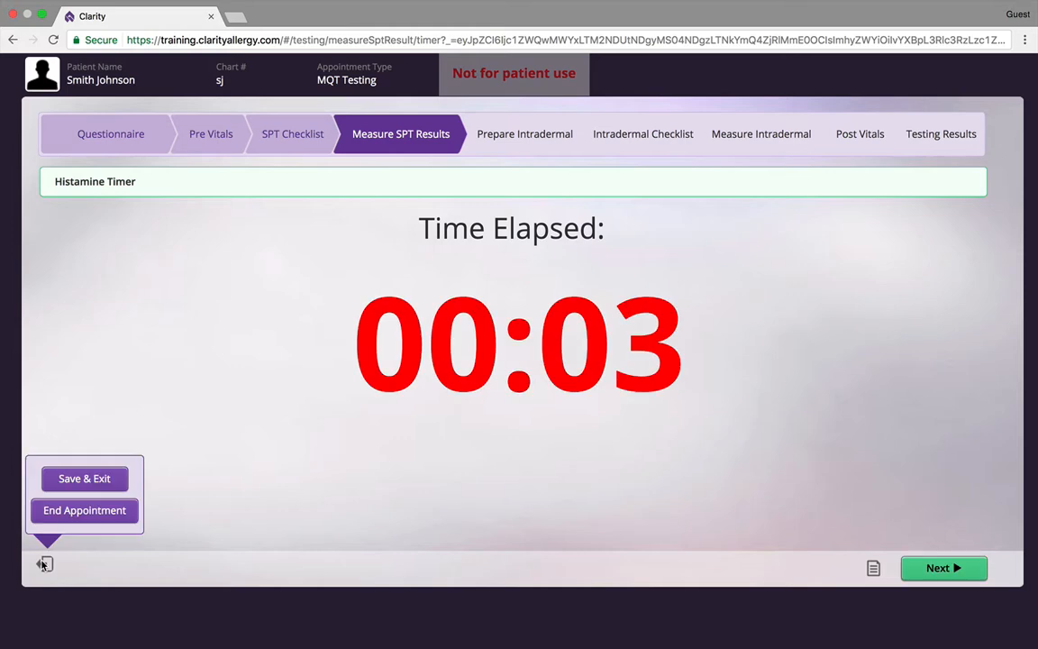
left_click(101, 486)
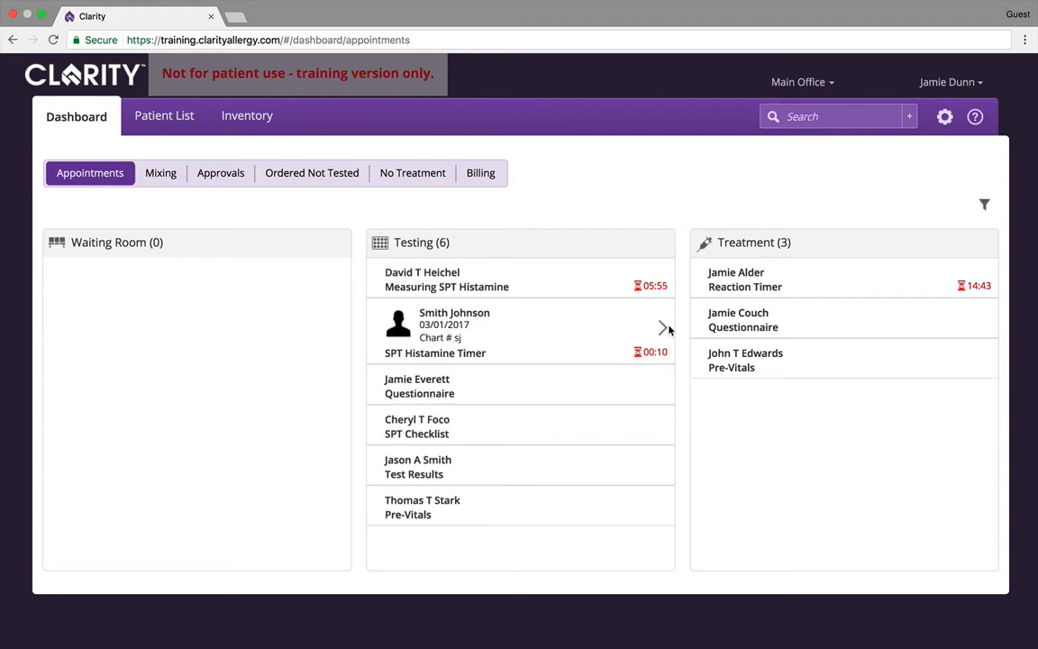
left_click(585, 341)
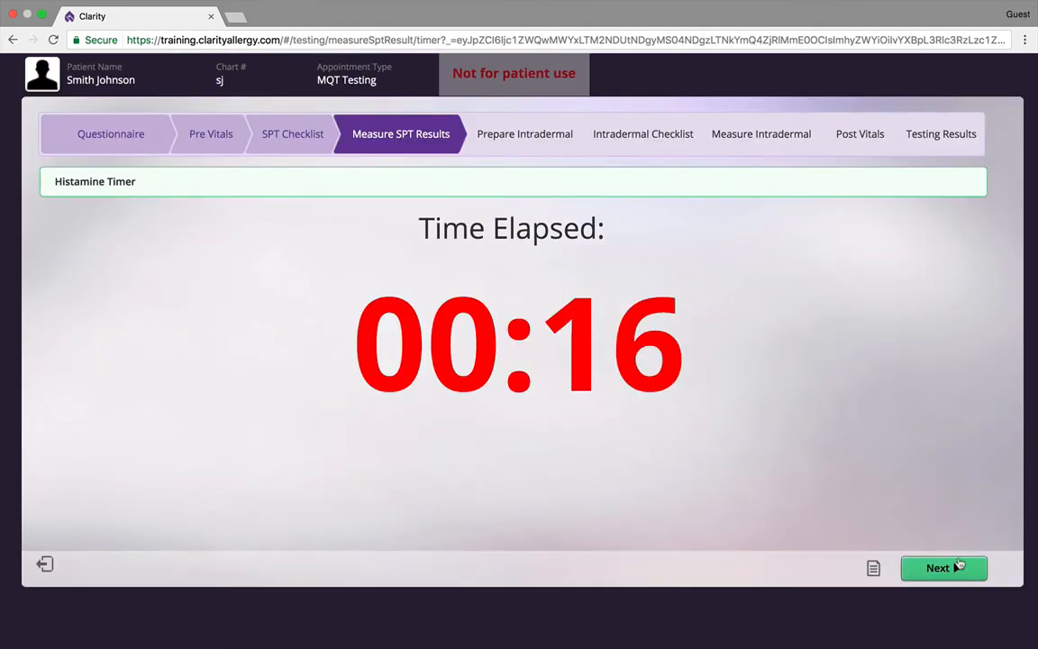
Proceed past the histamine timer and record control wheal sizes of 7 mm for histamine and 0 mm for glycerin
left_click(955, 567)
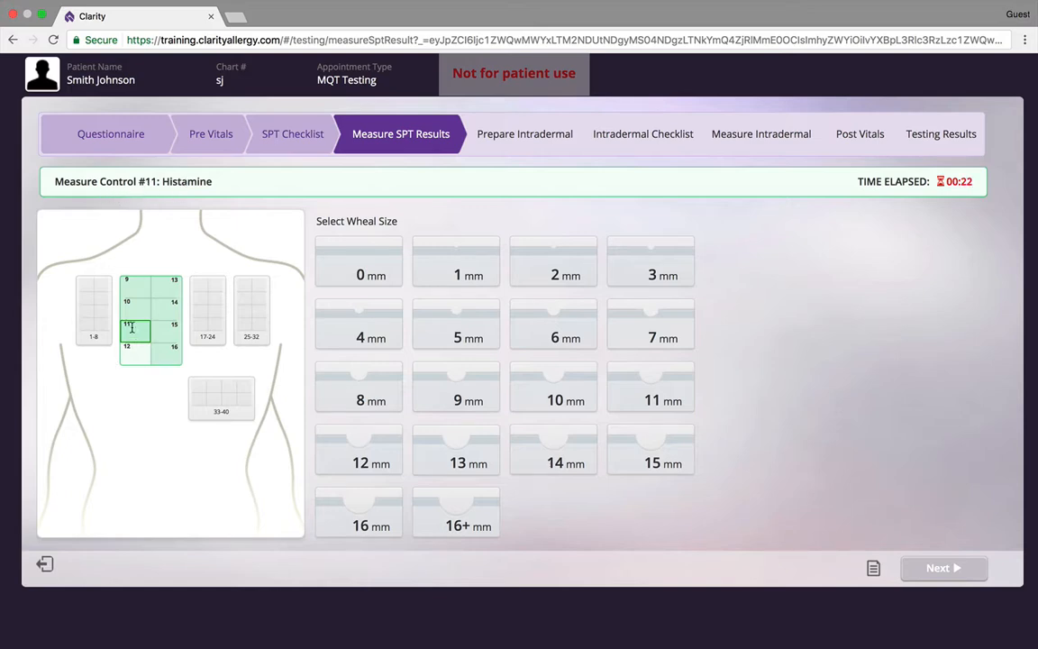
left_click(681, 342)
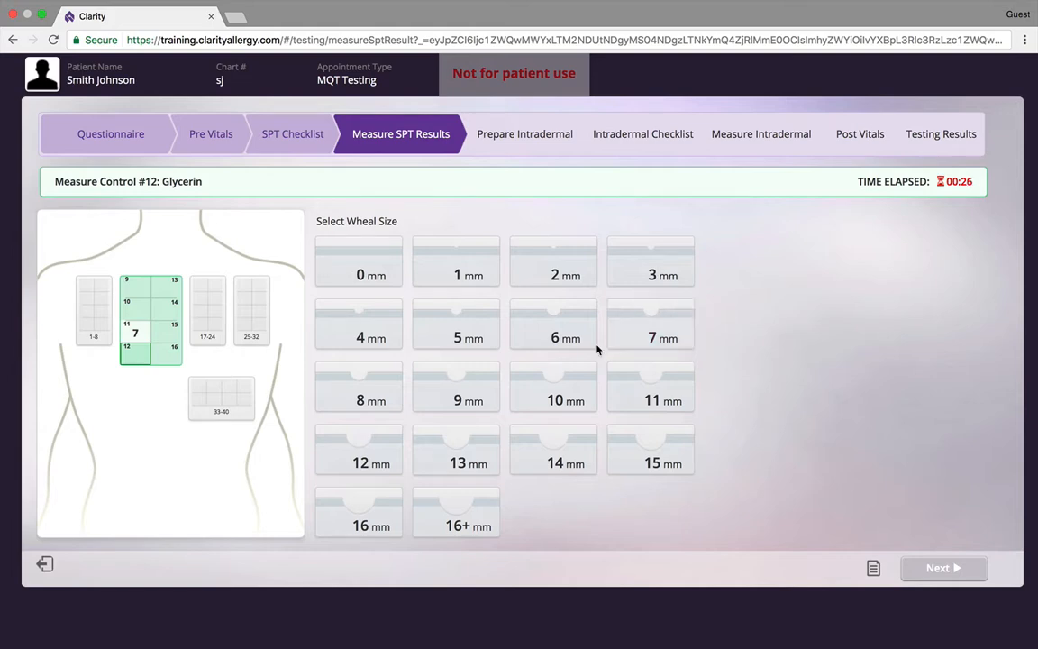
left_click(386, 270)
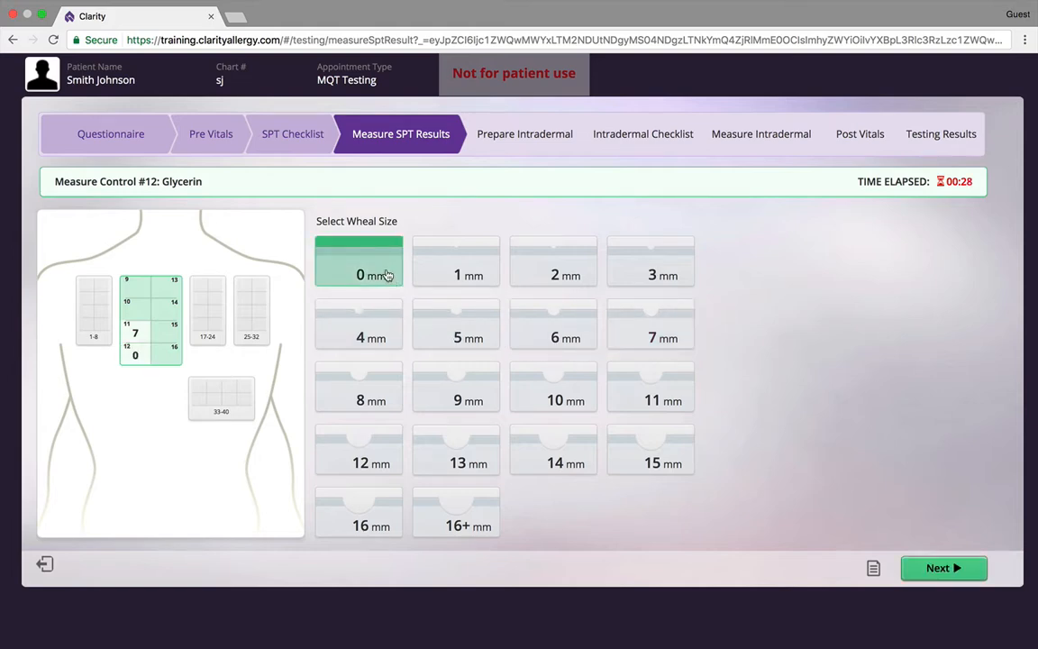
left_click(955, 568)
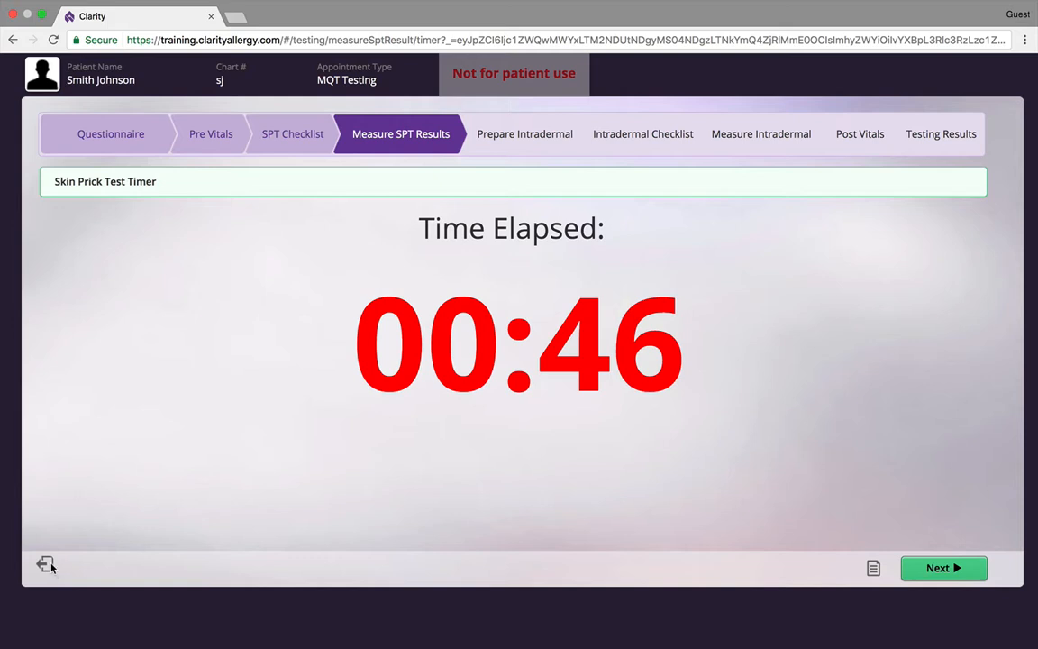
Proceed past the skin prick test timer and record wheal sizes 2, 3, 9, 2, 3, 9, 2, 6, 0 and 5 mm for antigens 1 to 10
left_click(955, 569)
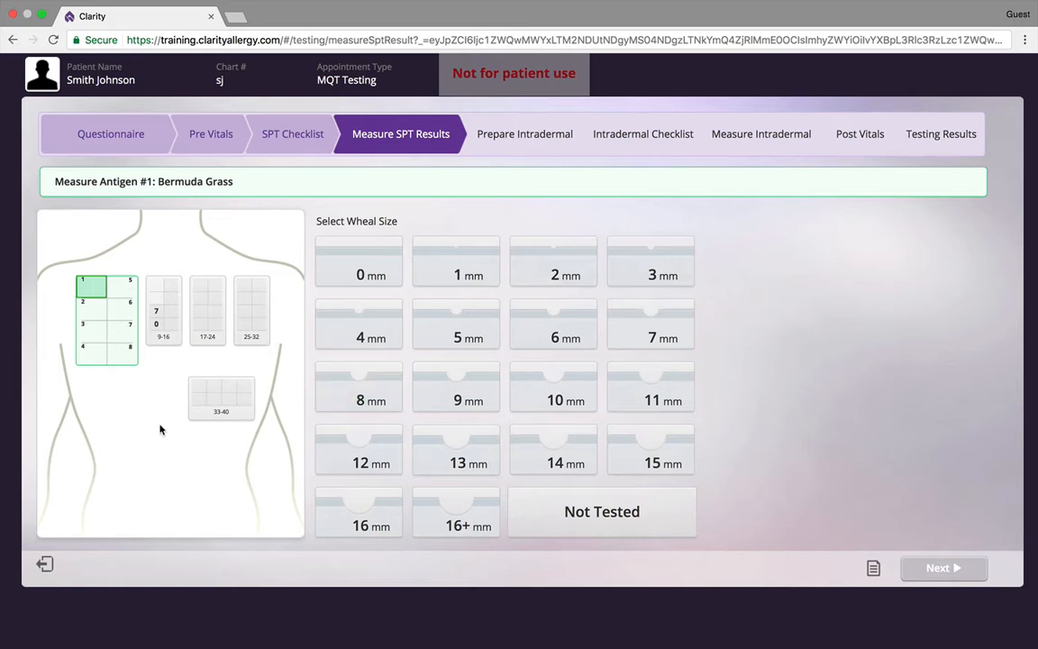
left_click(568, 279)
left_click(663, 273)
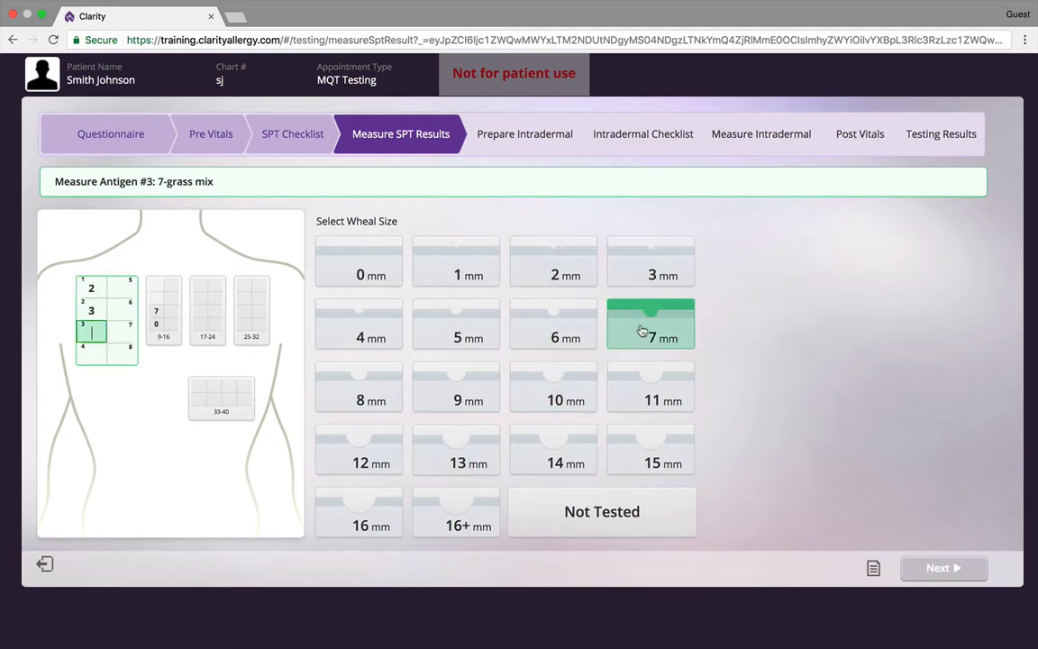
left_click(467, 401)
left_click(558, 270)
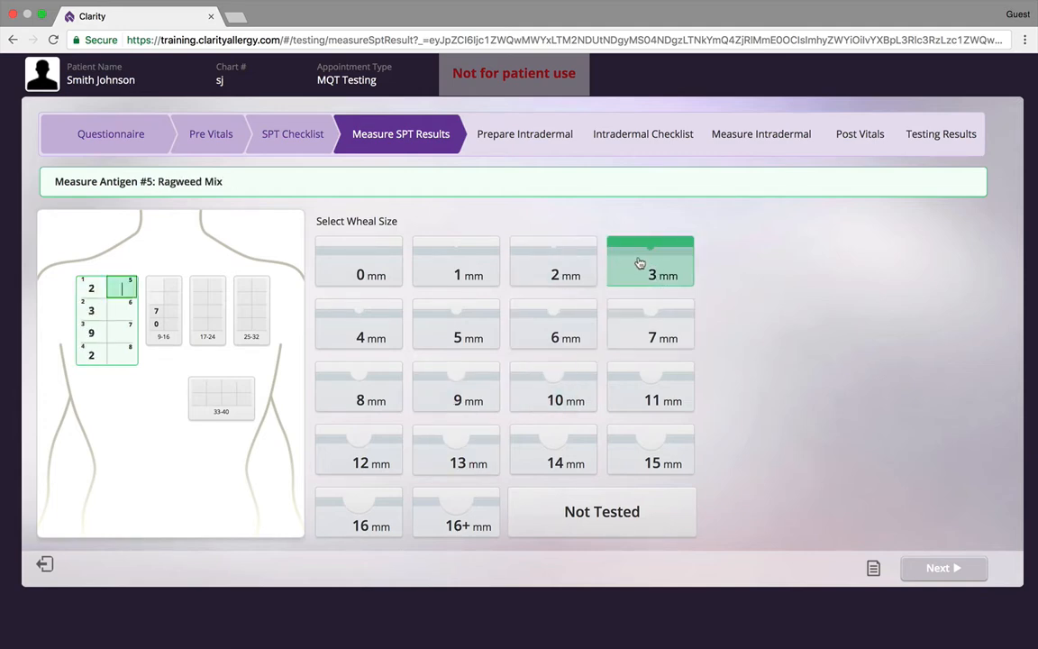
left_click(640, 262)
left_click(470, 398)
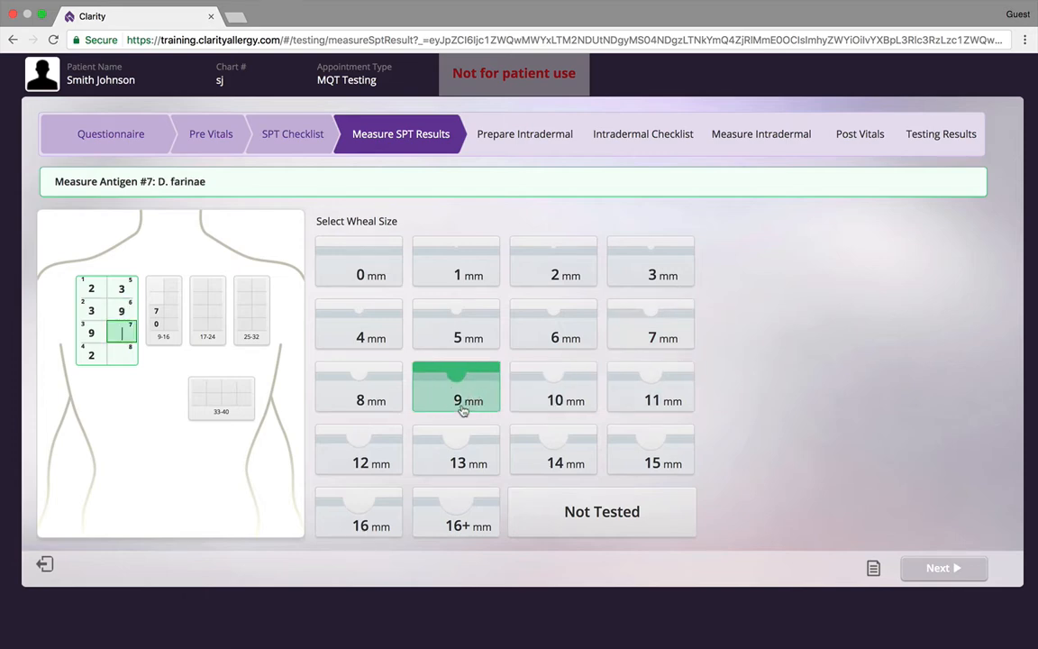
left_click(571, 266)
left_click(555, 319)
left_click(391, 274)
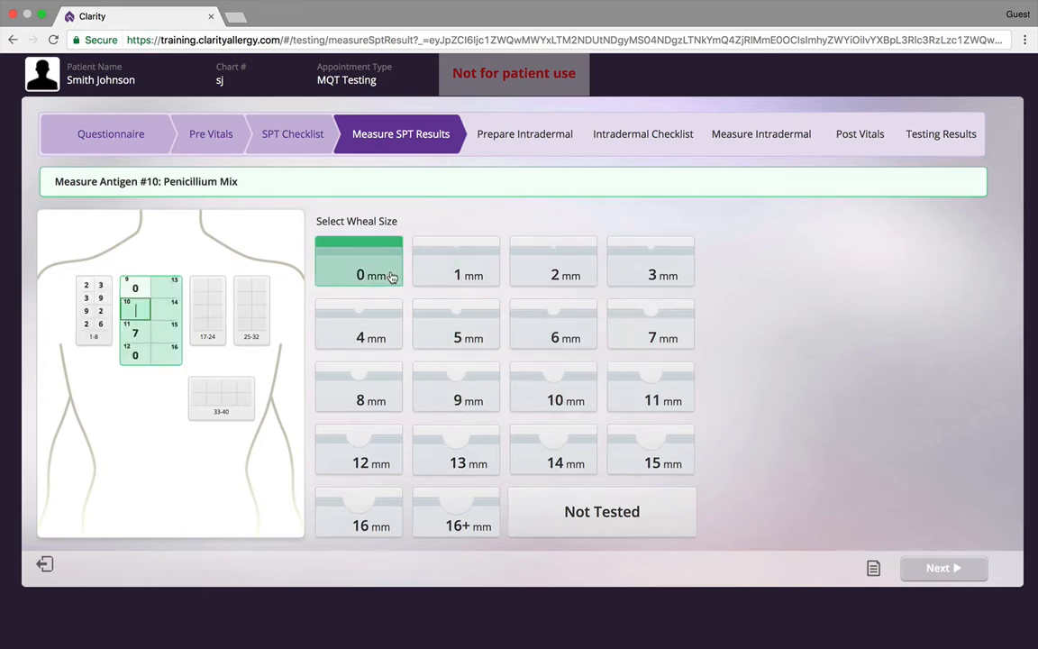
left_click(430, 322)
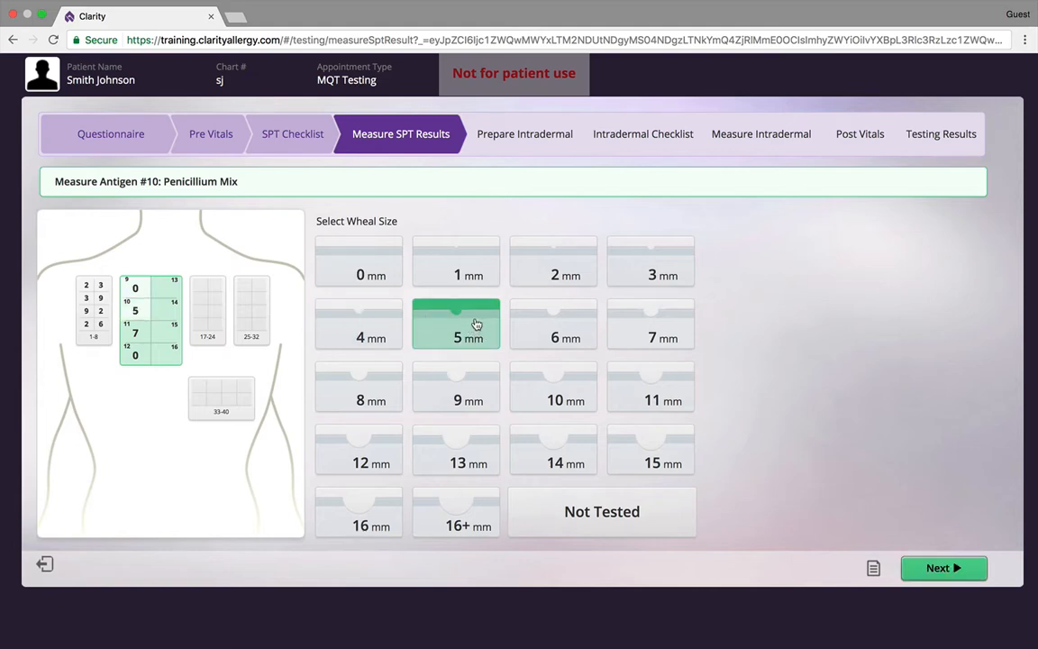
left_click(950, 571)
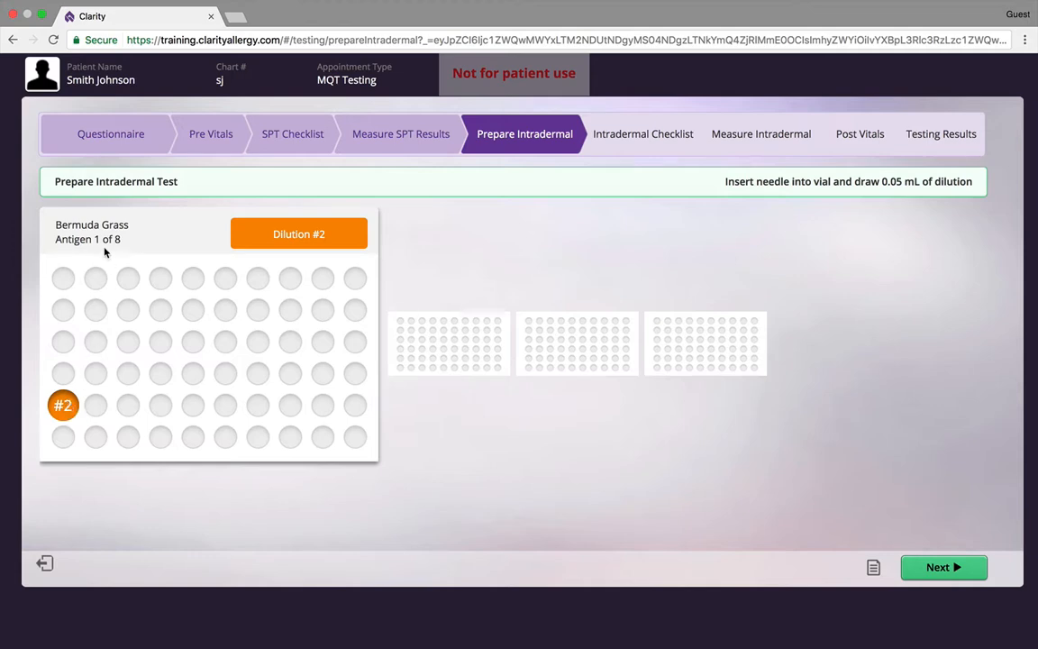
Go through the intradermal preparation of all eight antigens, from Bermuda Grass at dilution #2 to Penicillium Mix at dilution #5
left_click(936, 568)
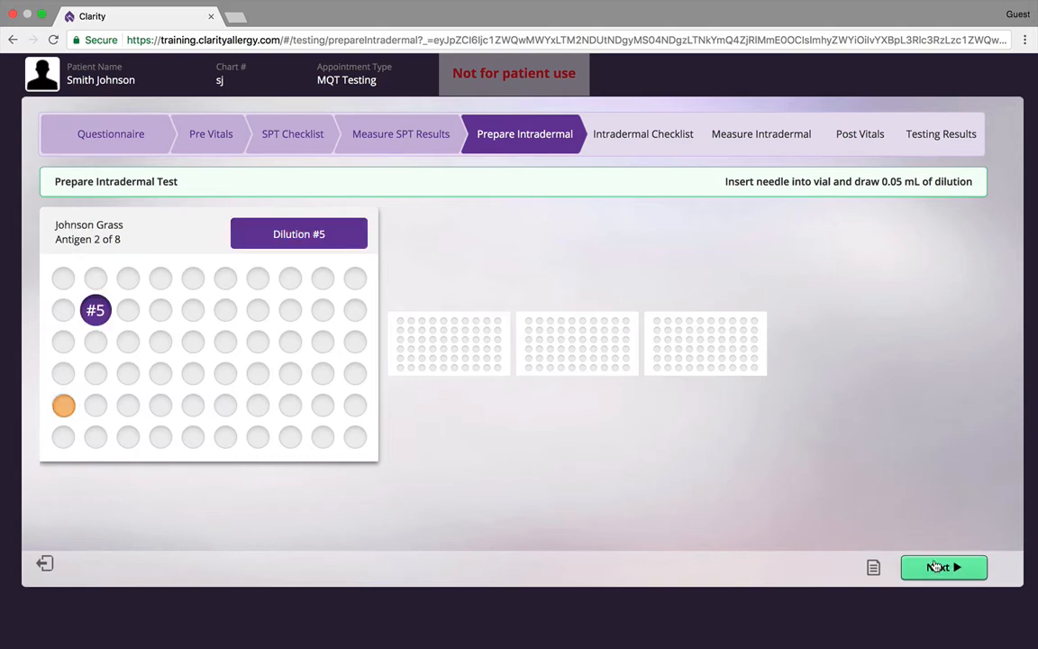
left_click(935, 567)
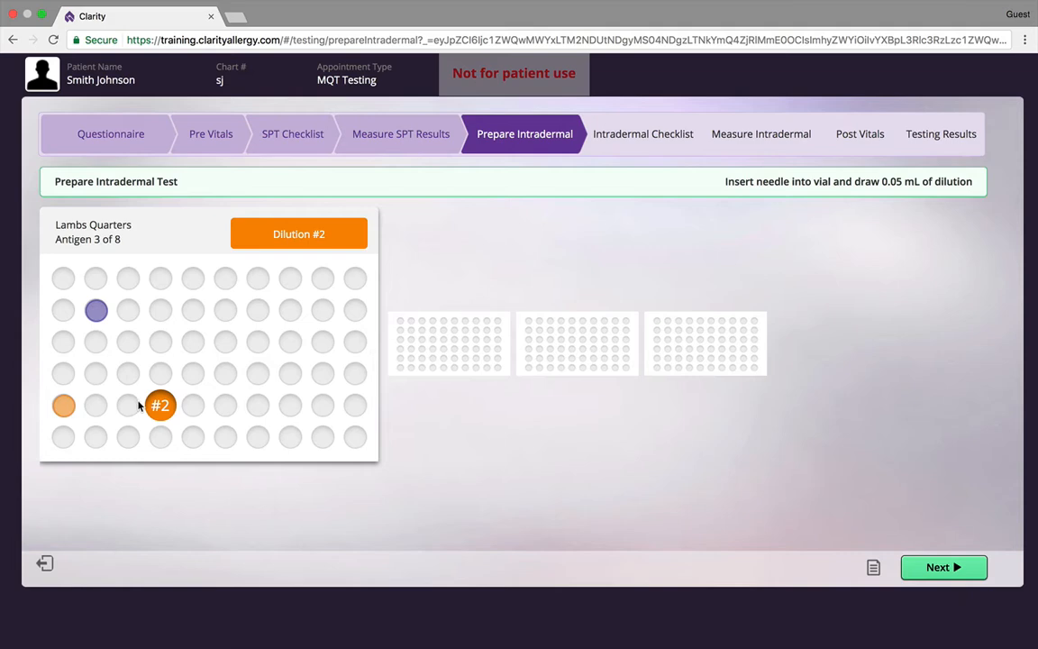
left_click(937, 567)
left_click(937, 567)
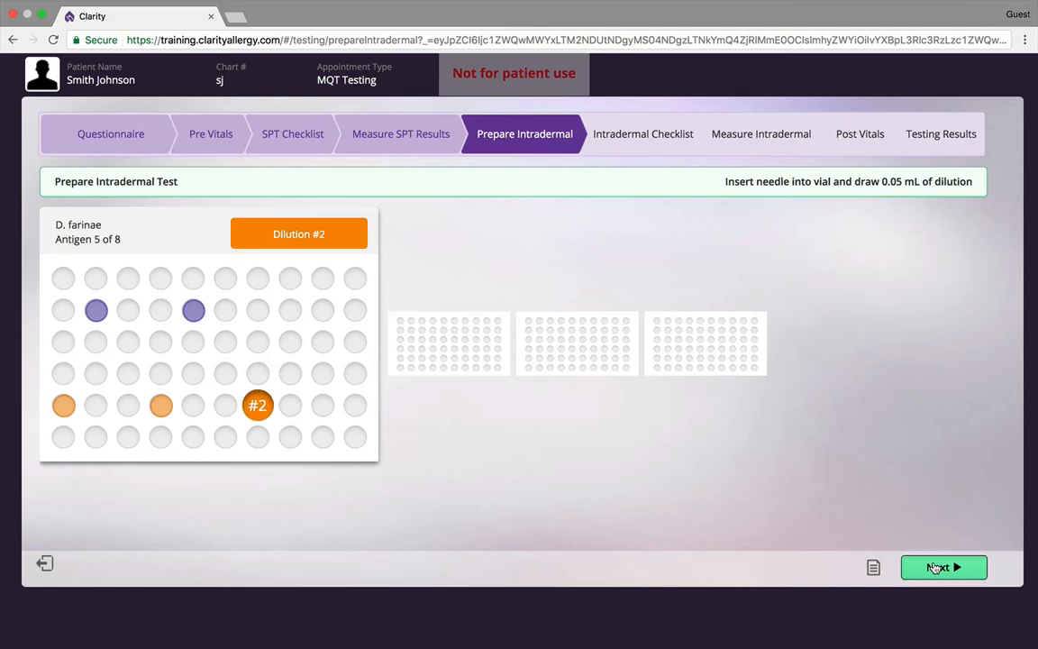
left_click(937, 566)
left_click(937, 567)
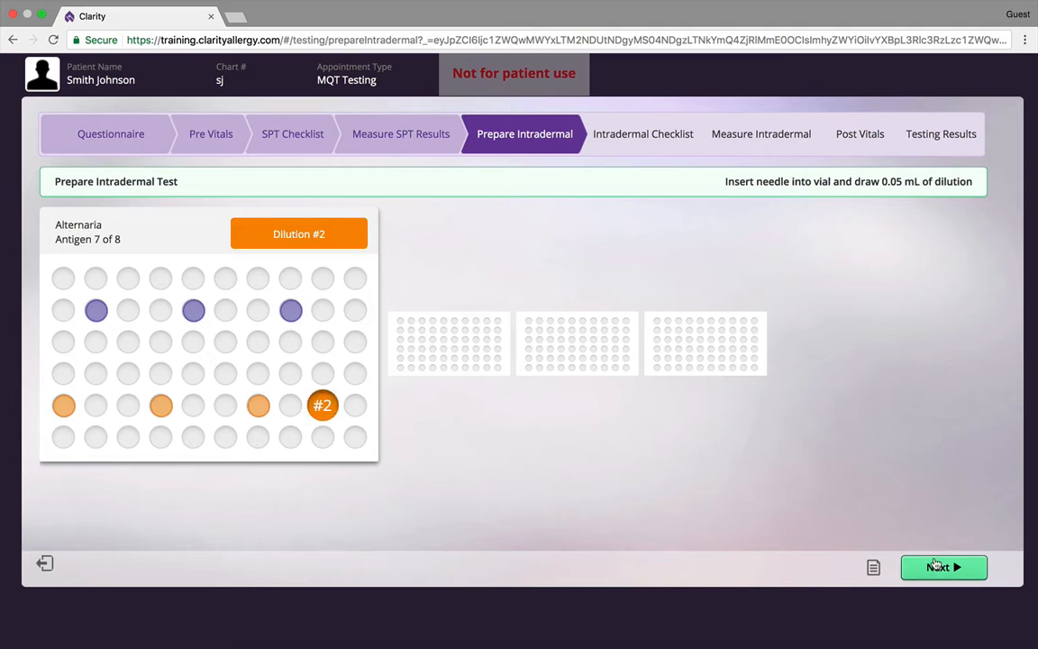
left_click(935, 563)
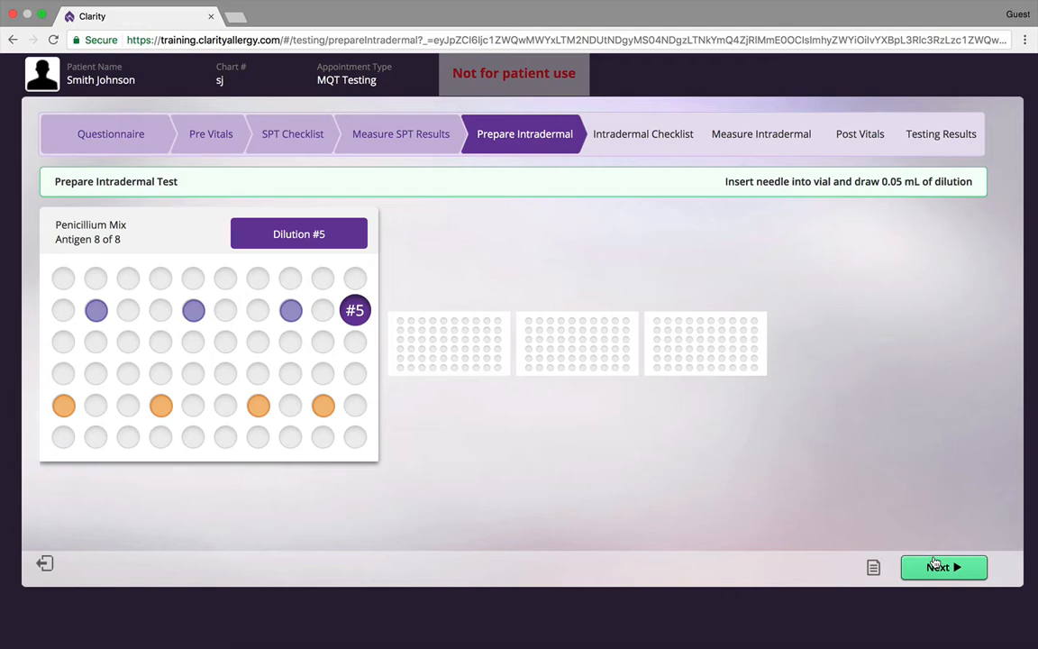
left_click(935, 563)
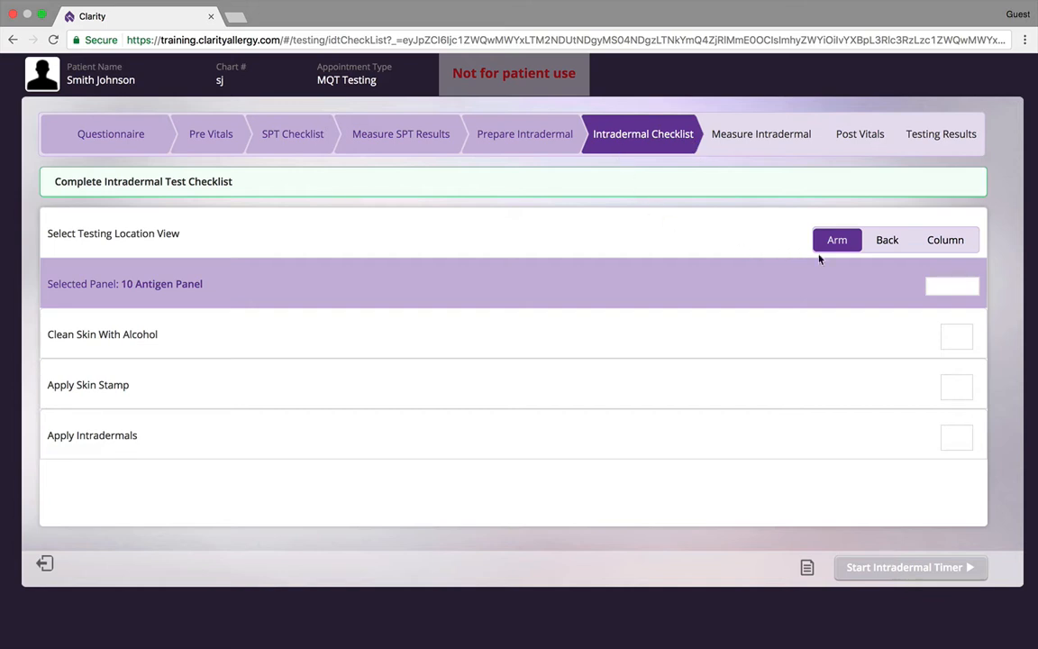
Try the Column and Back testing location views on the intradermal checklist and return to the Arm view
left_click(945, 240)
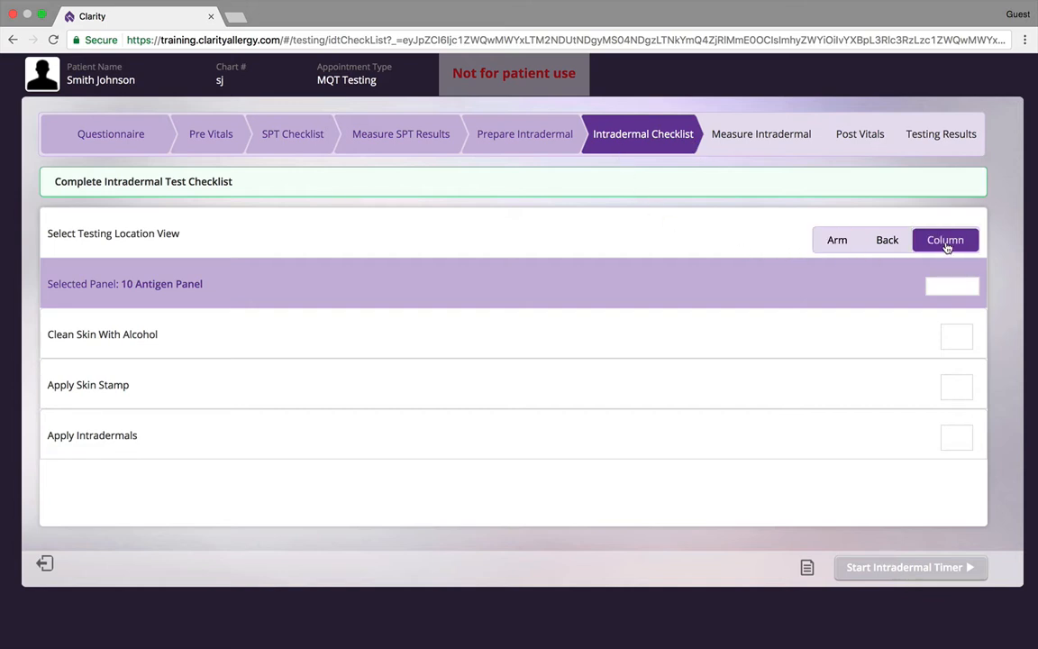
left_click(888, 245)
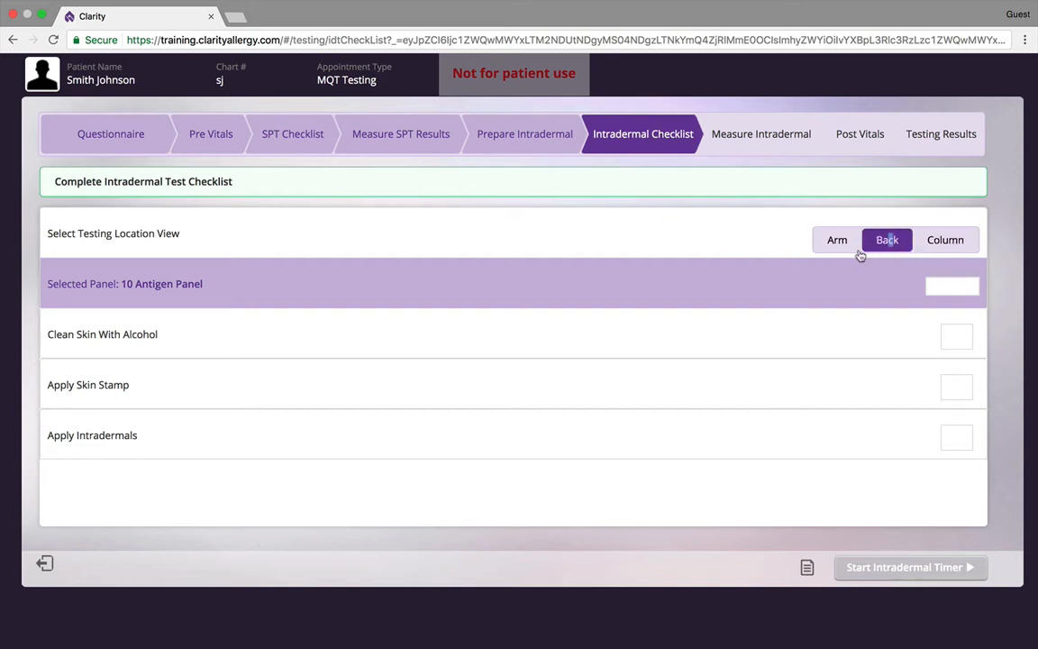
left_click(839, 242)
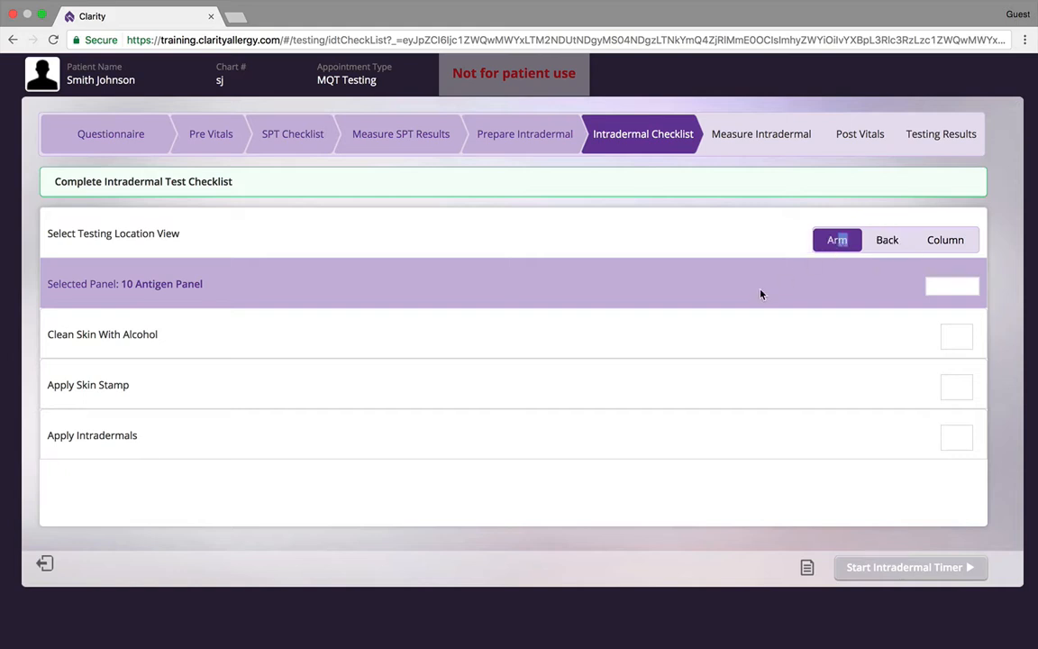
Complete the intradermal checklist with panel number 00002813 and all three application tasks checked off, and start the intradermal timer
left_click(804, 276)
type("00002813")
key("Return")
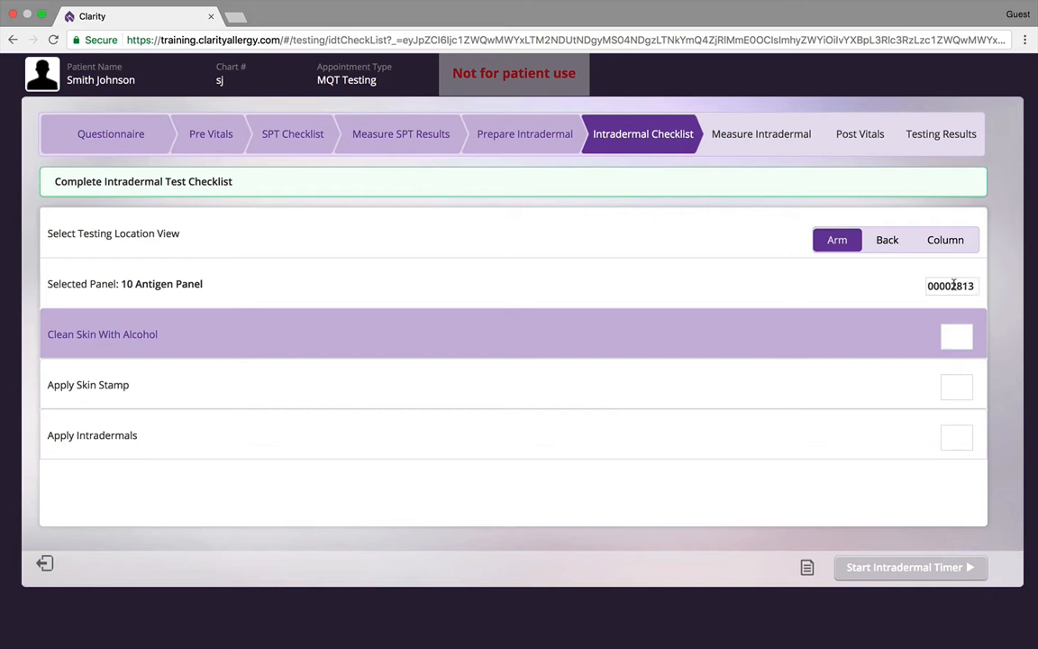
left_click(957, 334)
left_click(959, 395)
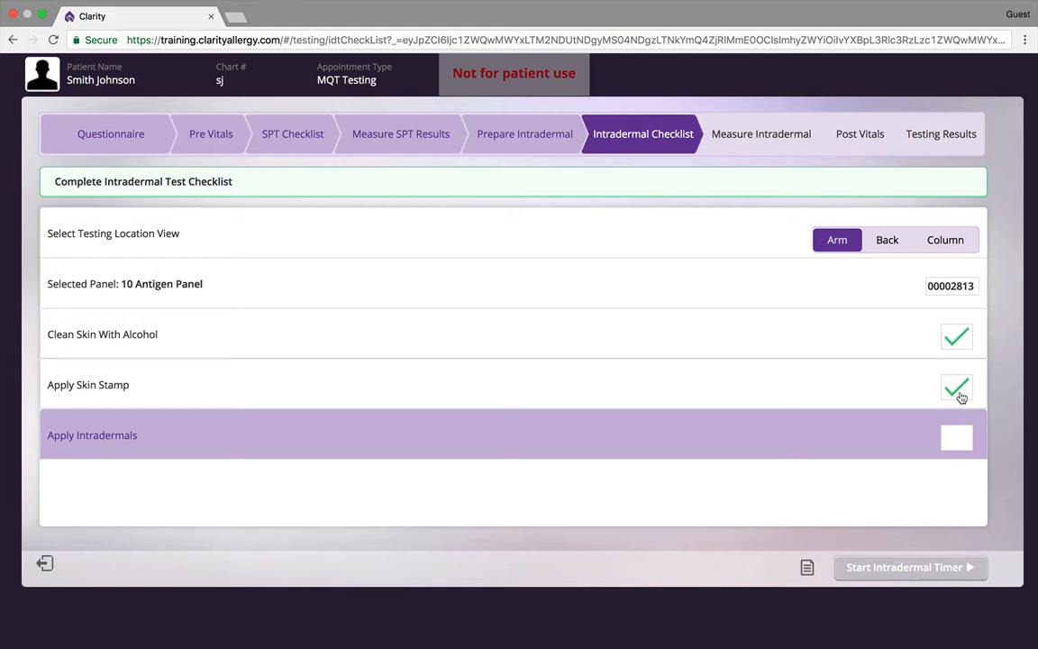
left_click(970, 448)
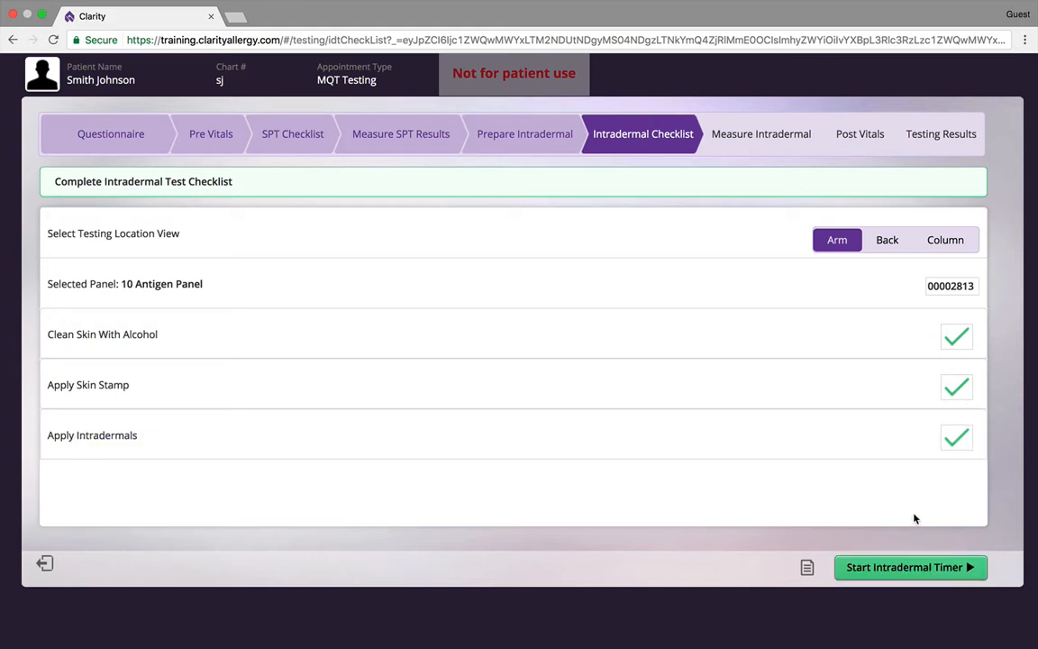
left_click(944, 566)
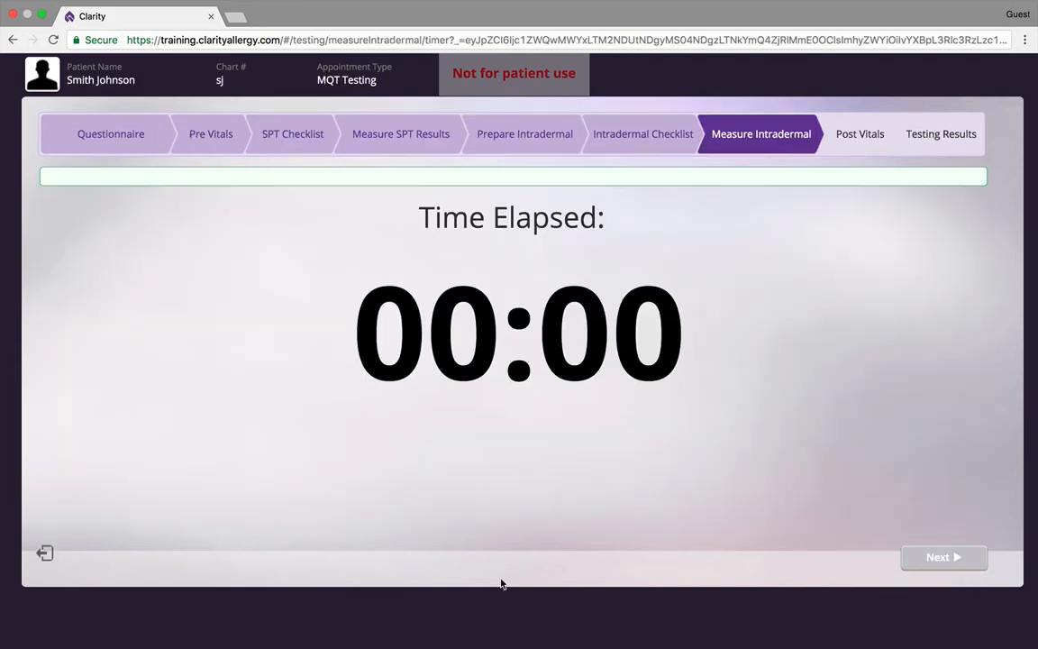
Save and exit the appointment during the intradermal timer, and reopen the patient's test from the dashboard
left_click(47, 566)
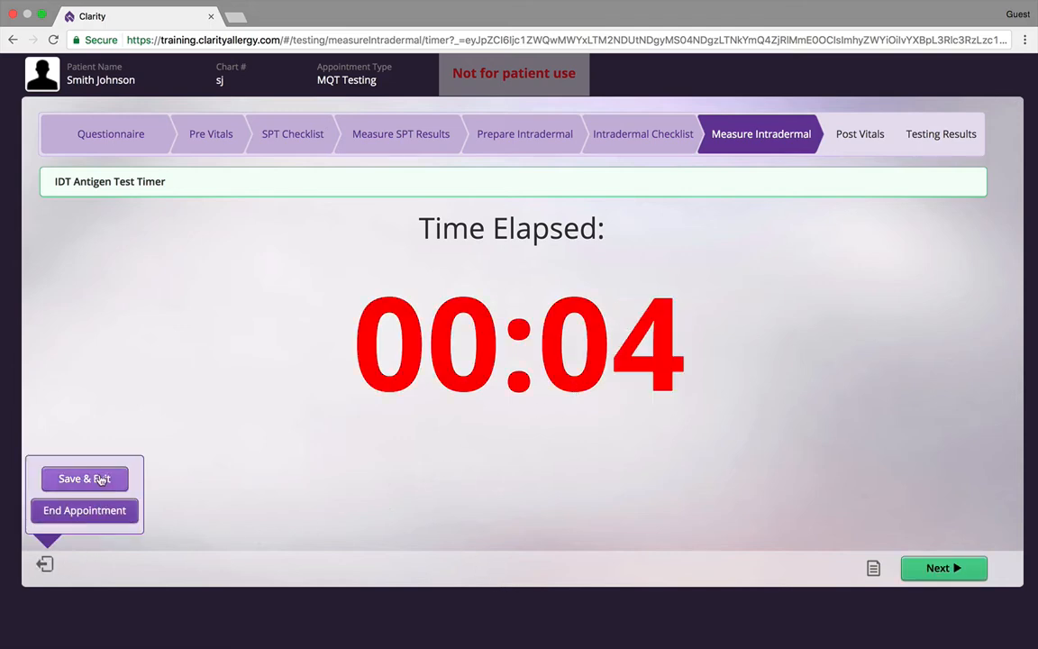
left_click(99, 480)
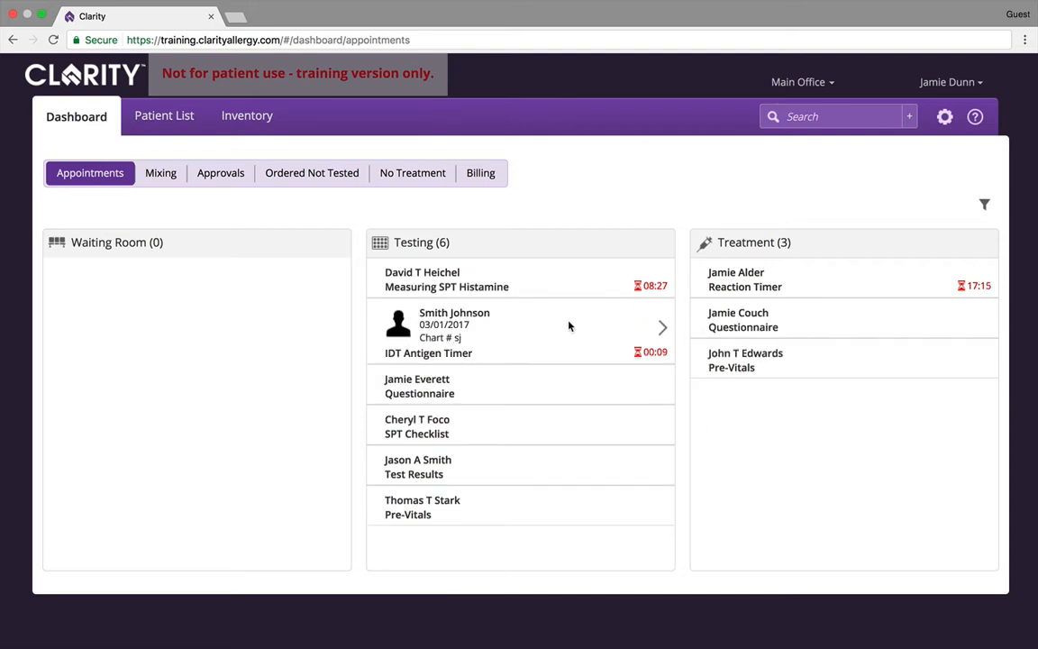
left_click(549, 342)
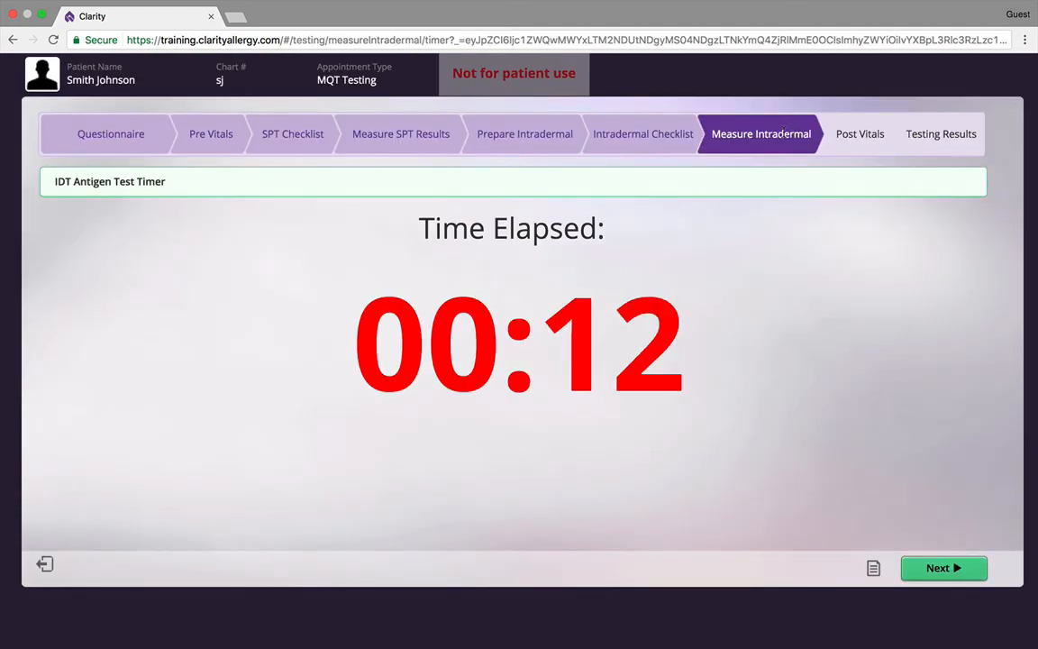
Proceed past the intradermal timer and record wheal sizes 5, 7, 5, 7, 9, 7, 5 and 6 mm for antigens 1, 2, 4, 5, 7, 8, 9 and 10
left_click(962, 576)
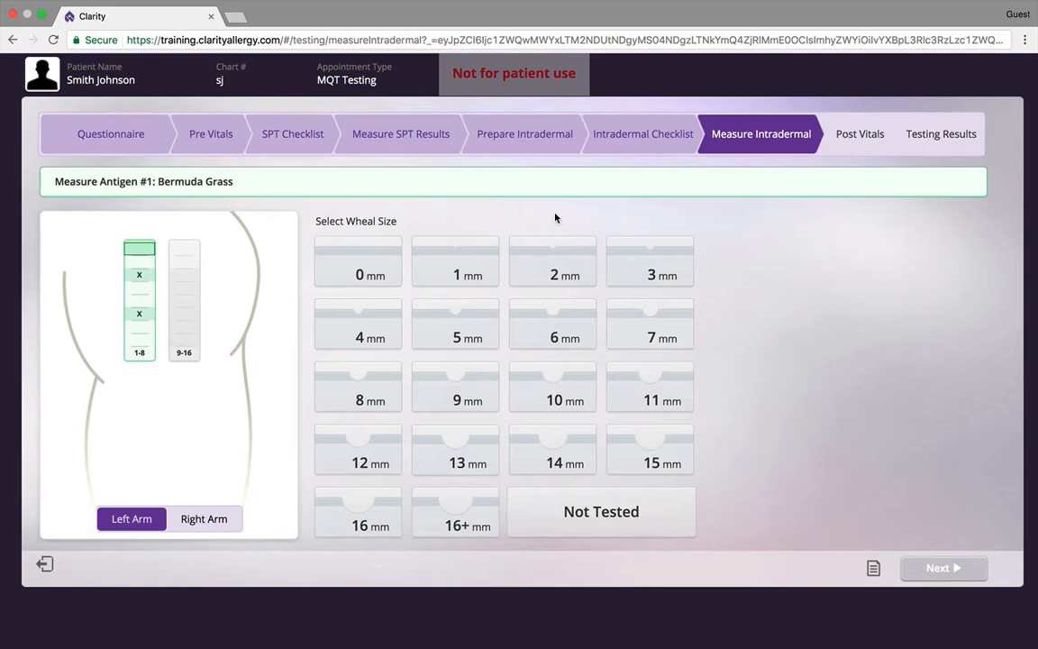
left_click(469, 329)
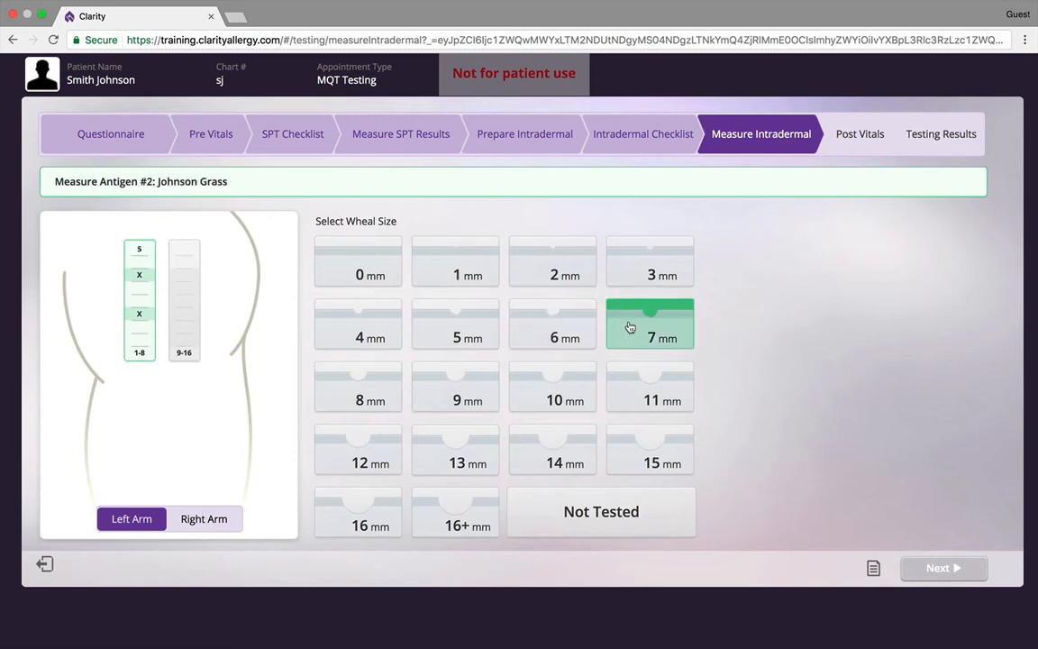
left_click(629, 327)
left_click(466, 334)
left_click(636, 335)
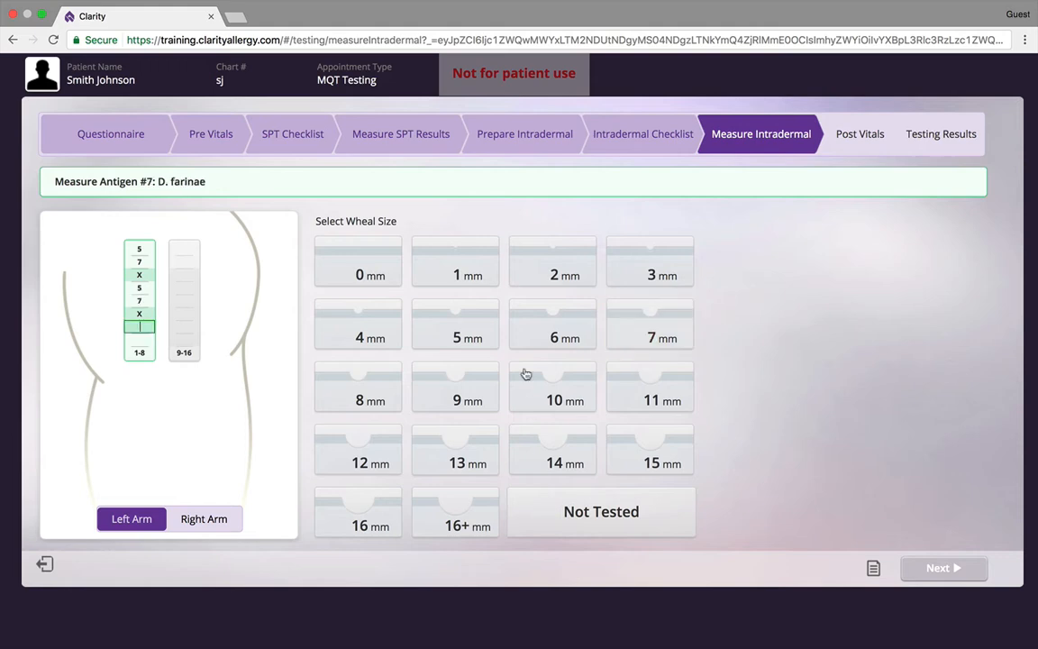
left_click(457, 389)
left_click(654, 332)
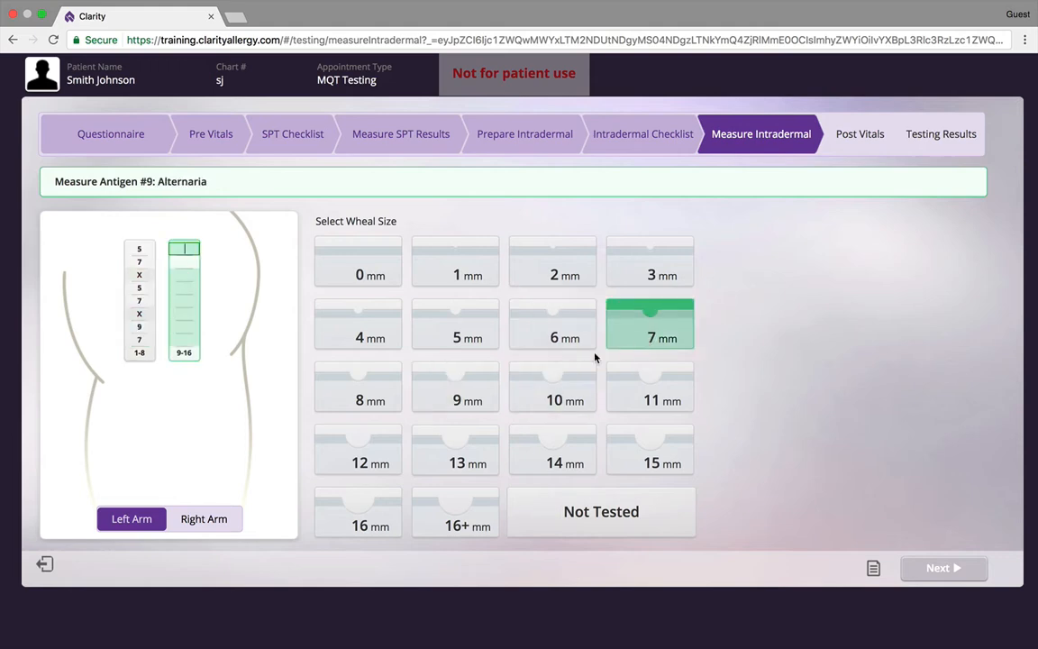
left_click(457, 333)
left_click(584, 334)
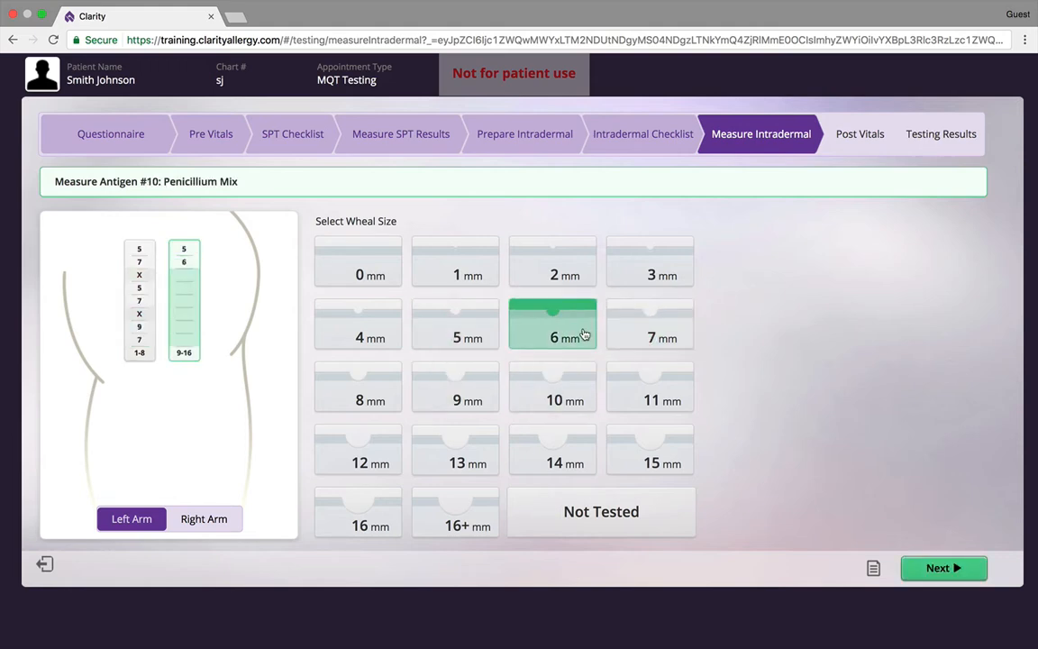
Proceed to the post vitals and record 9 for systolic pressure, diastolic pressure, peak flow and pulse
left_click(951, 569)
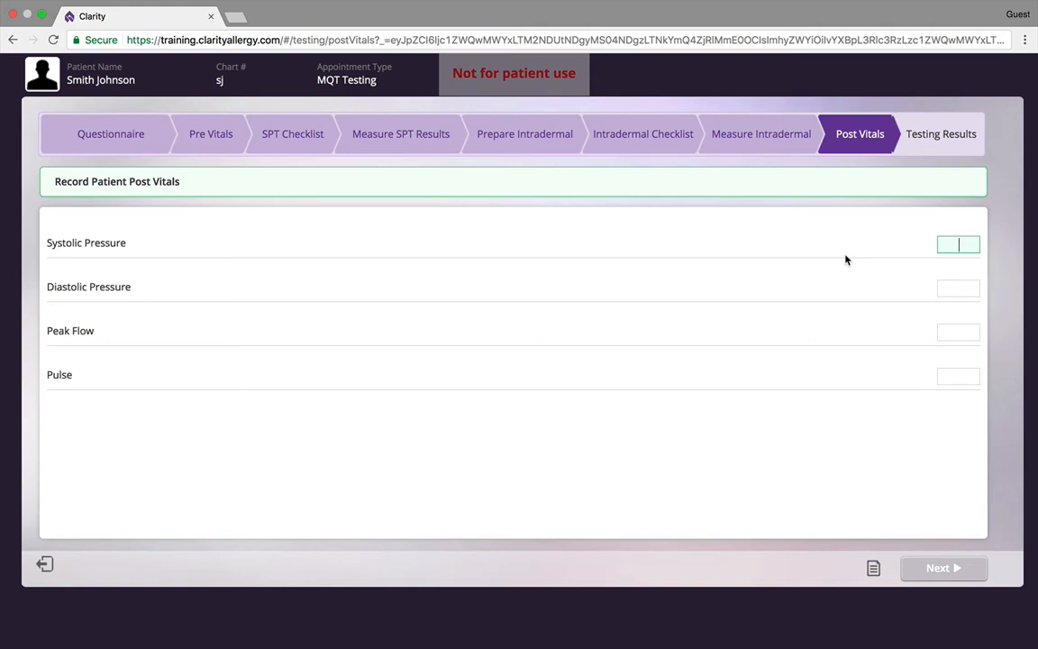
type("9")
key("Tab")
type("9")
key("Tab")
type("9")
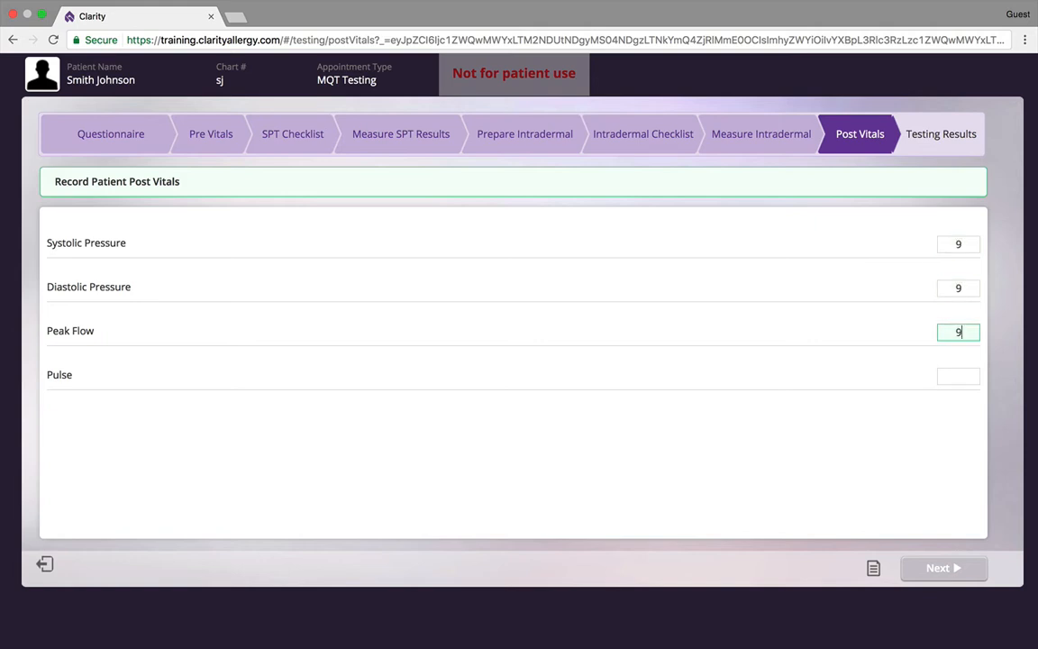
key("Tab")
type("9")
key("Tab")
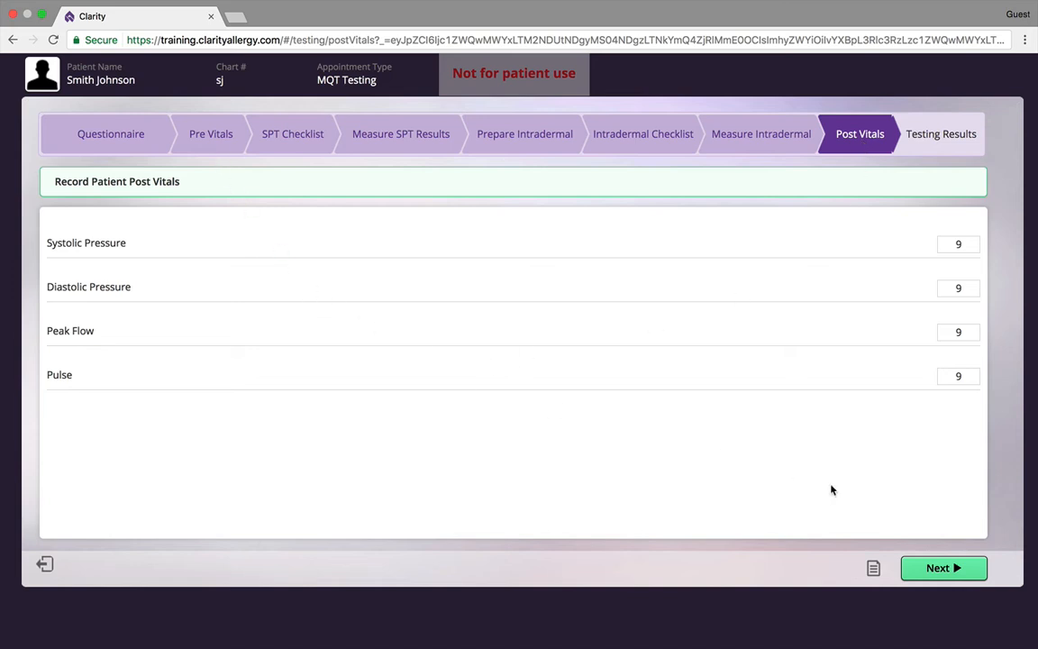
Submit the post vitals, choosing to keep these vitals despite the pulse warning with the note "false values"
left_click(940, 568)
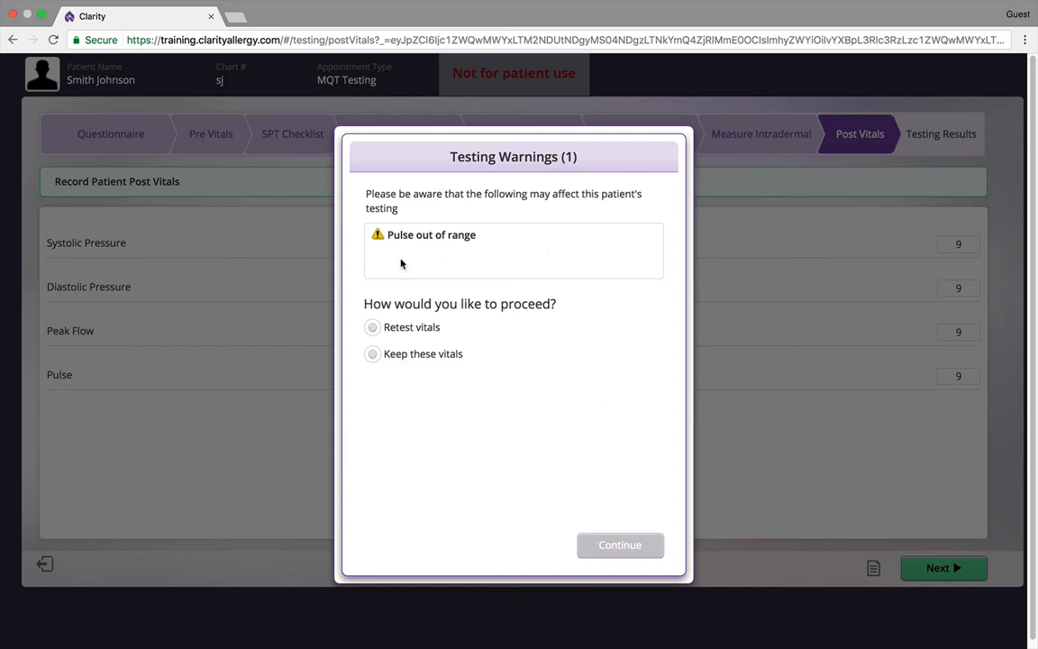
left_click(375, 355)
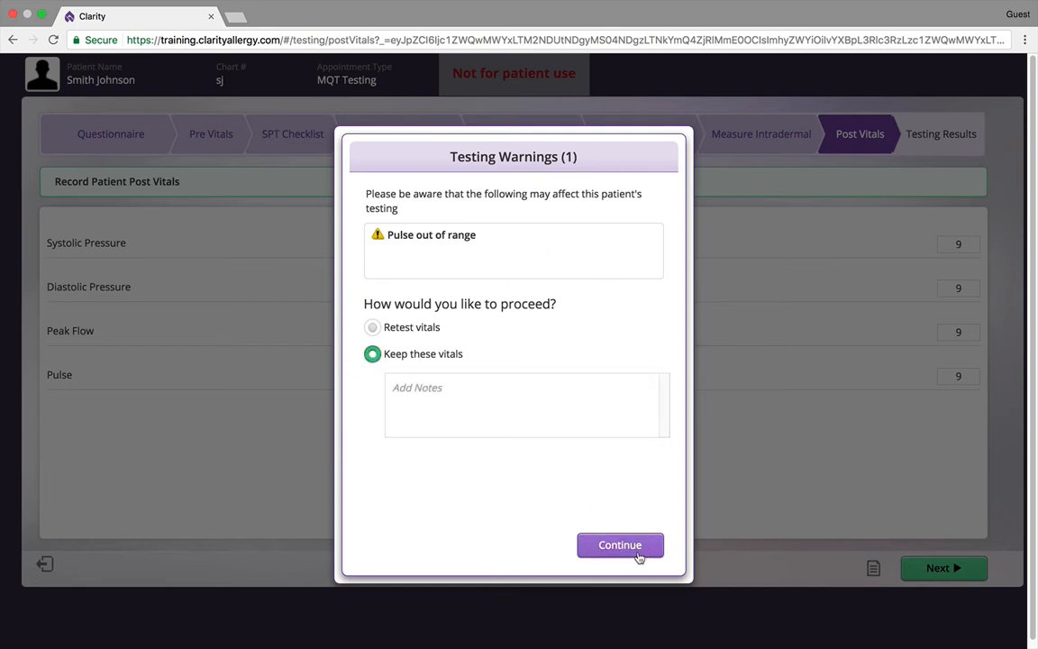
left_click(449, 389)
type("false values")
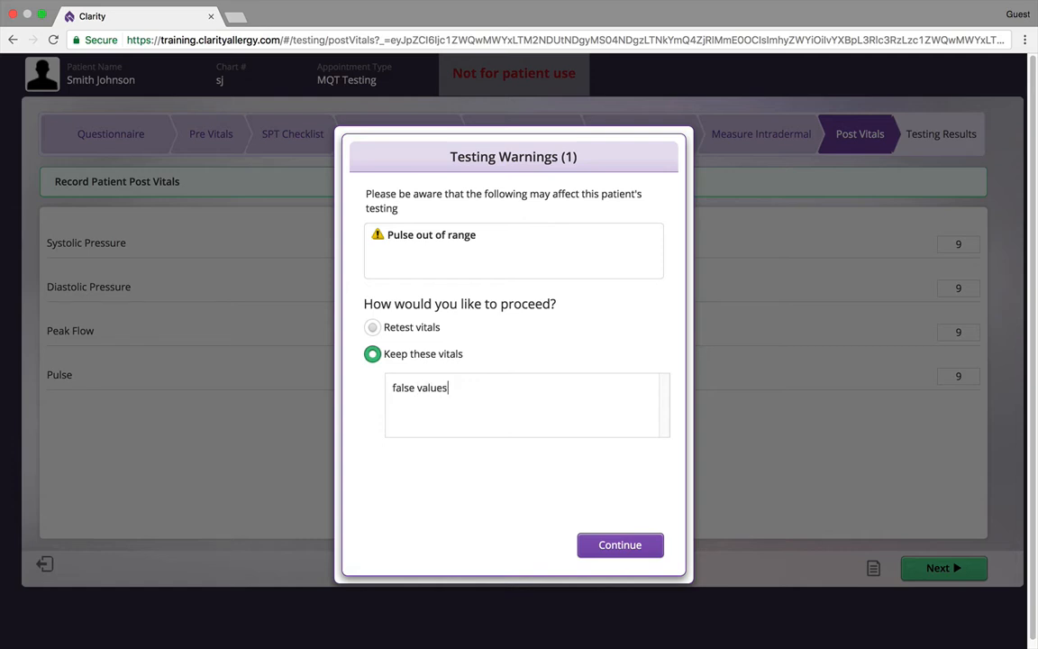
left_click(608, 546)
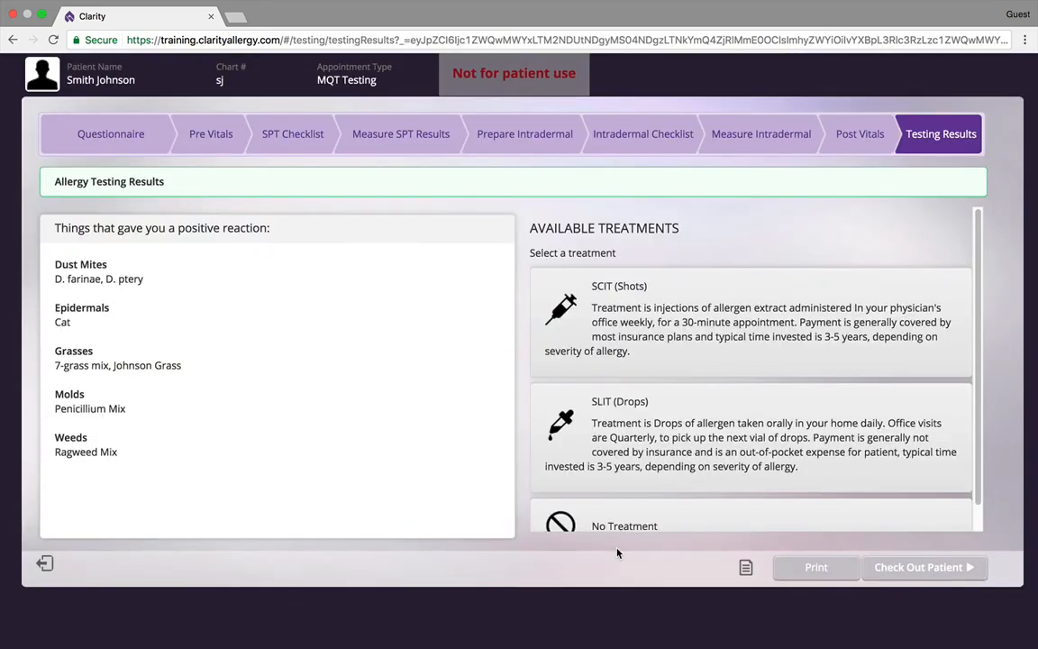
Try the available treatment options on the testing results and settle on SCIT (Shots)
left_click(723, 472)
left_click(685, 292)
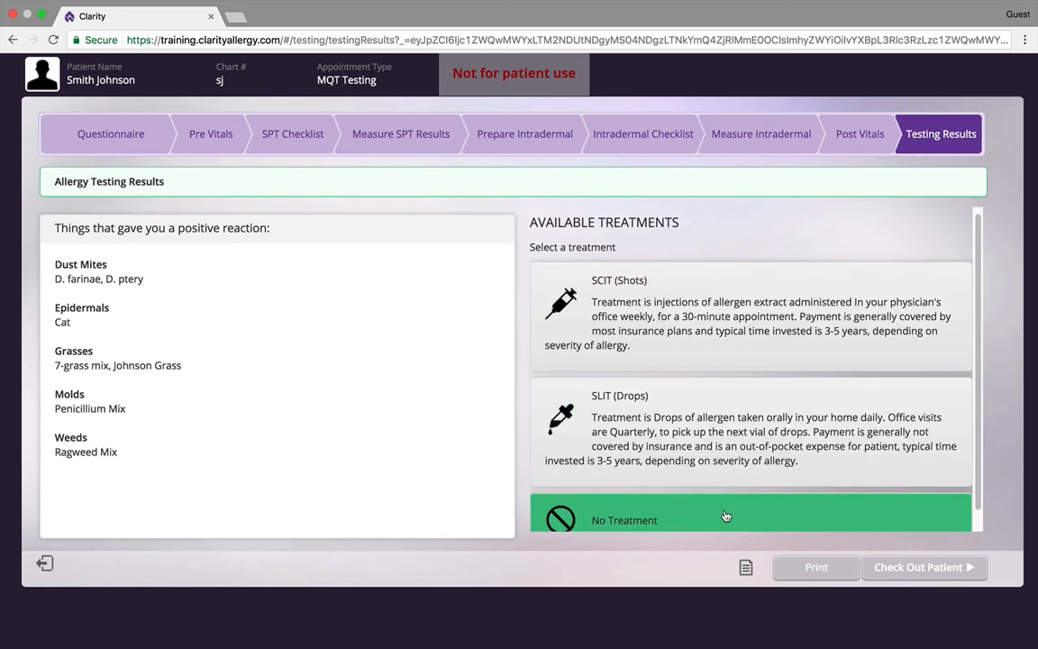
left_click(675, 451)
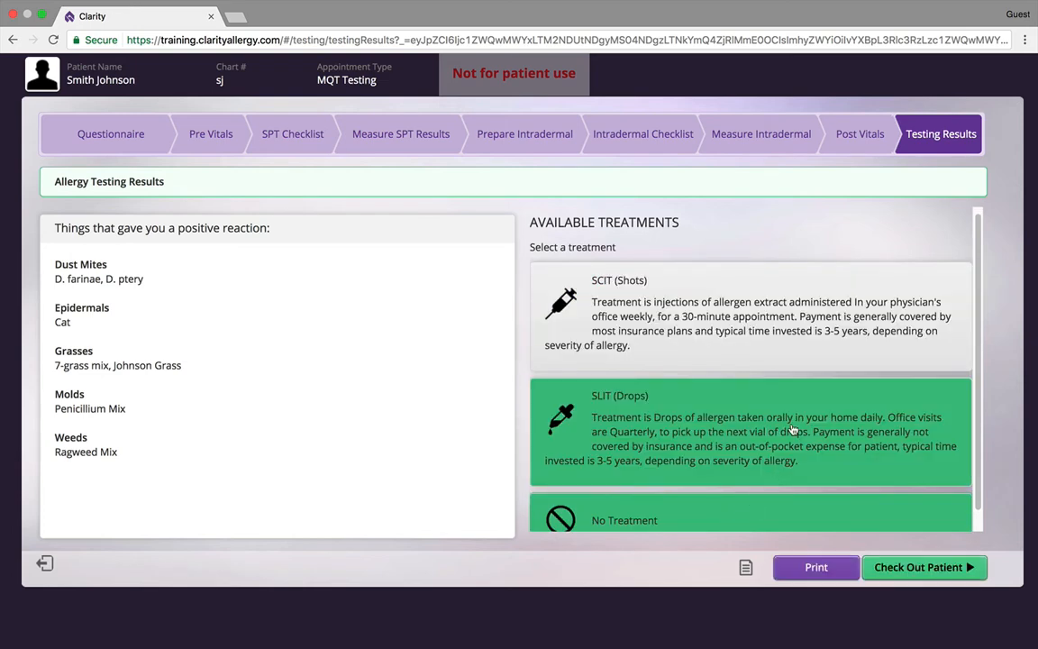
left_click(815, 332)
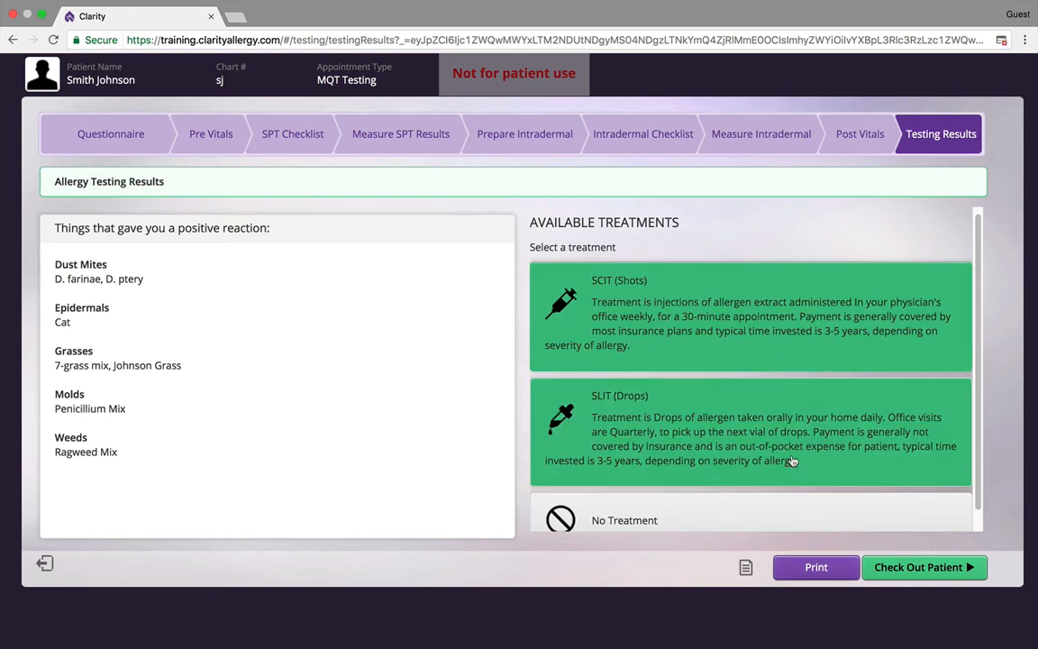
Print the allergy testing results, review the downloaded PDF report from start to end, and close it
left_click(816, 567)
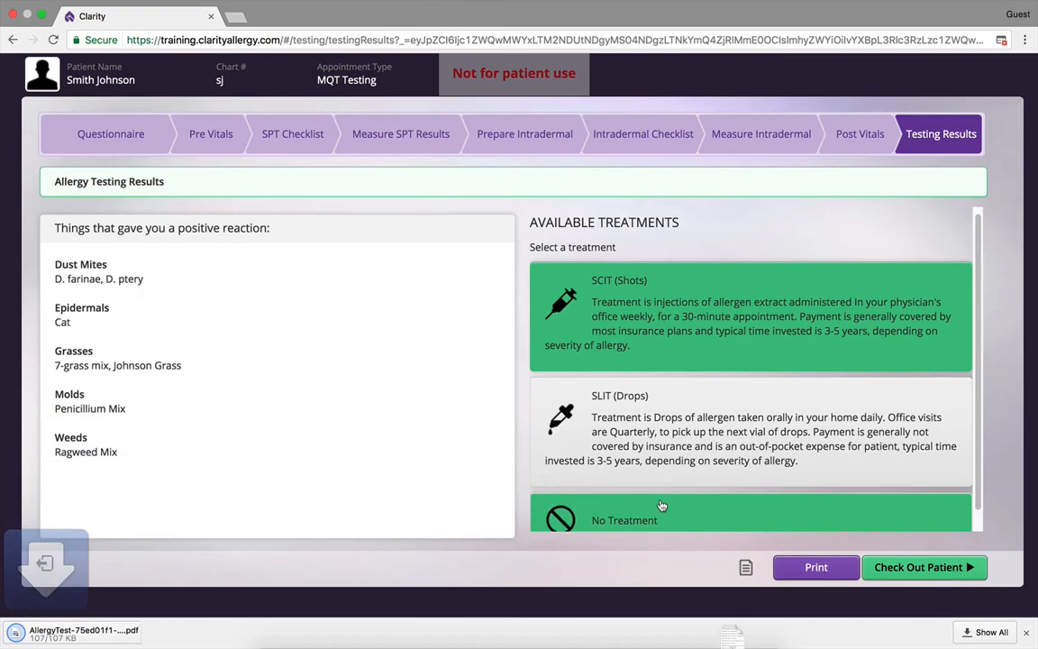
left_click(59, 633)
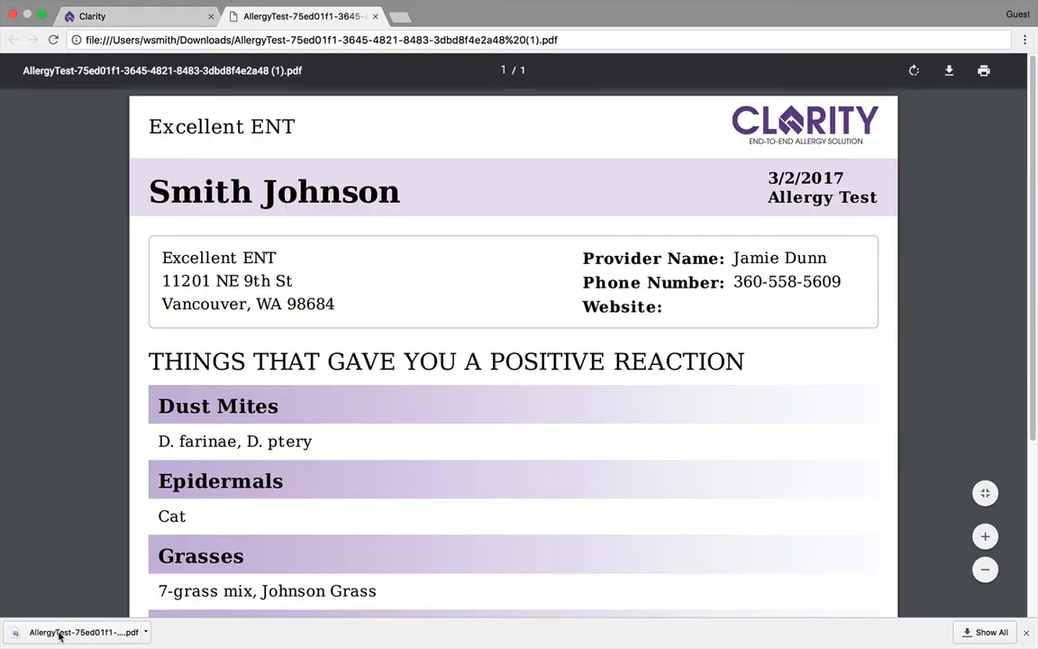
scroll(799, 392, "down", 1)
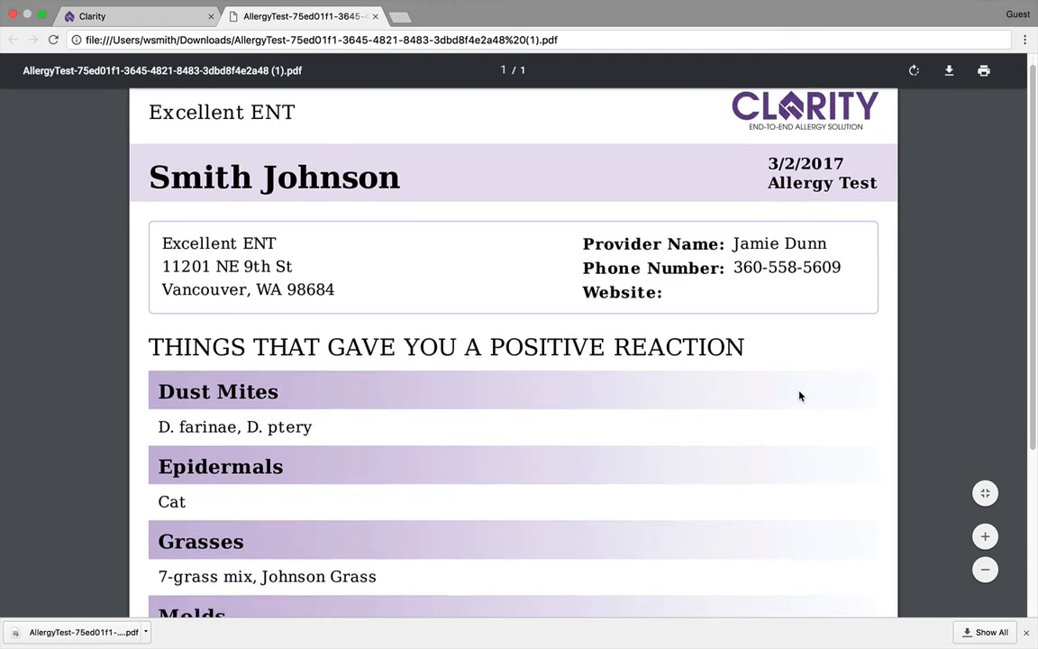
scroll(799, 396, "down", 5)
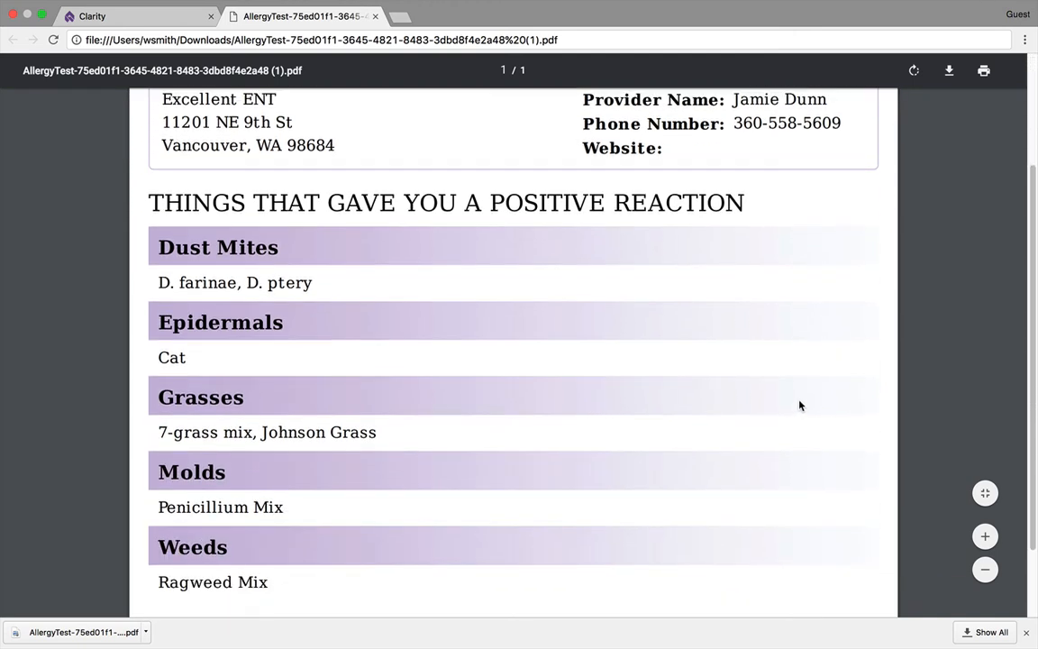
scroll(799, 405, "up", 2)
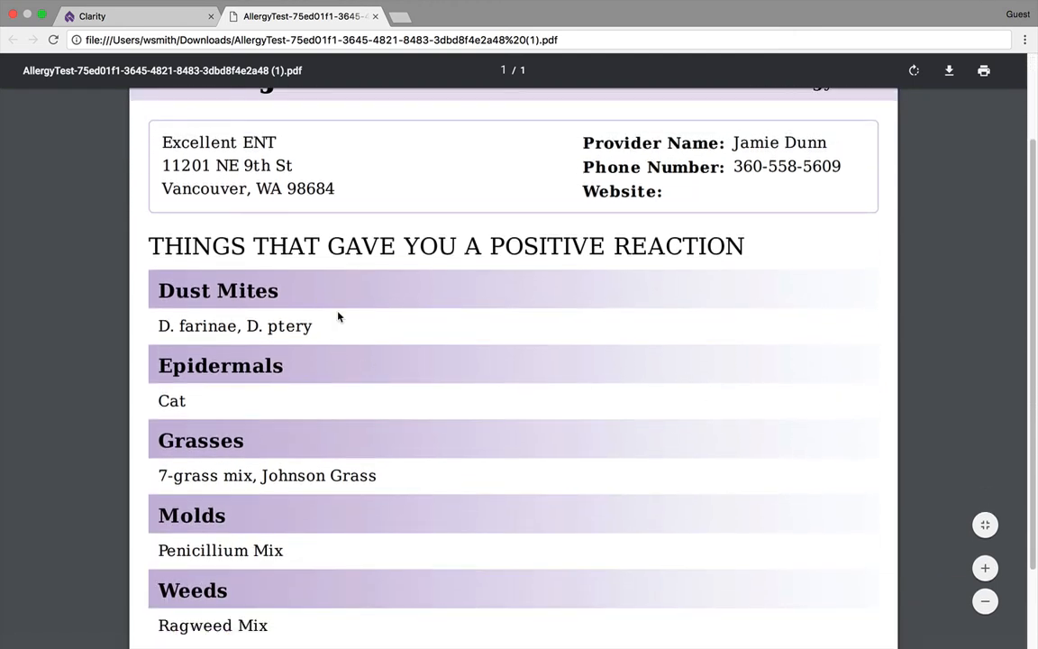
scroll(734, 459, "up", 4)
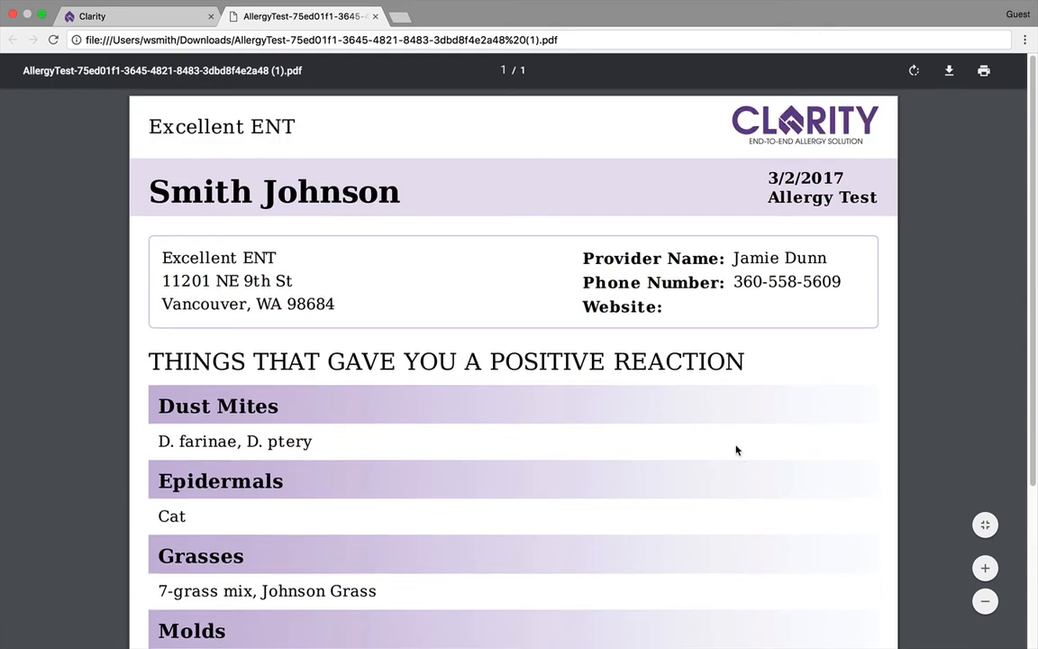
left_click(374, 18)
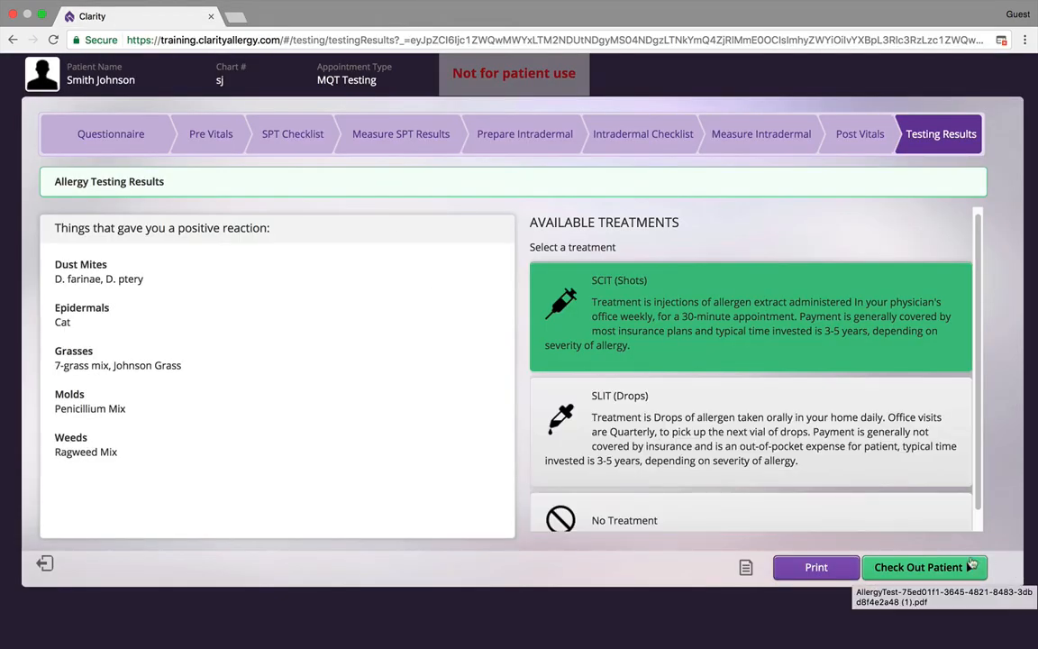
Check out the patient, recording for the SCIT treatment that no consent was given at this time
left_click(937, 567)
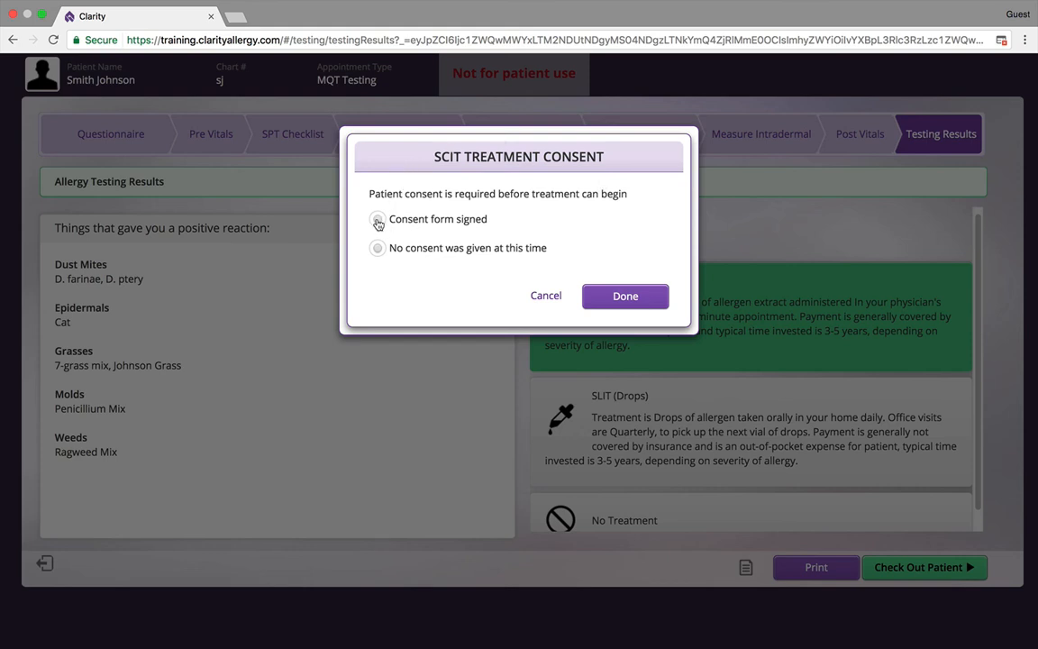
left_click(376, 249)
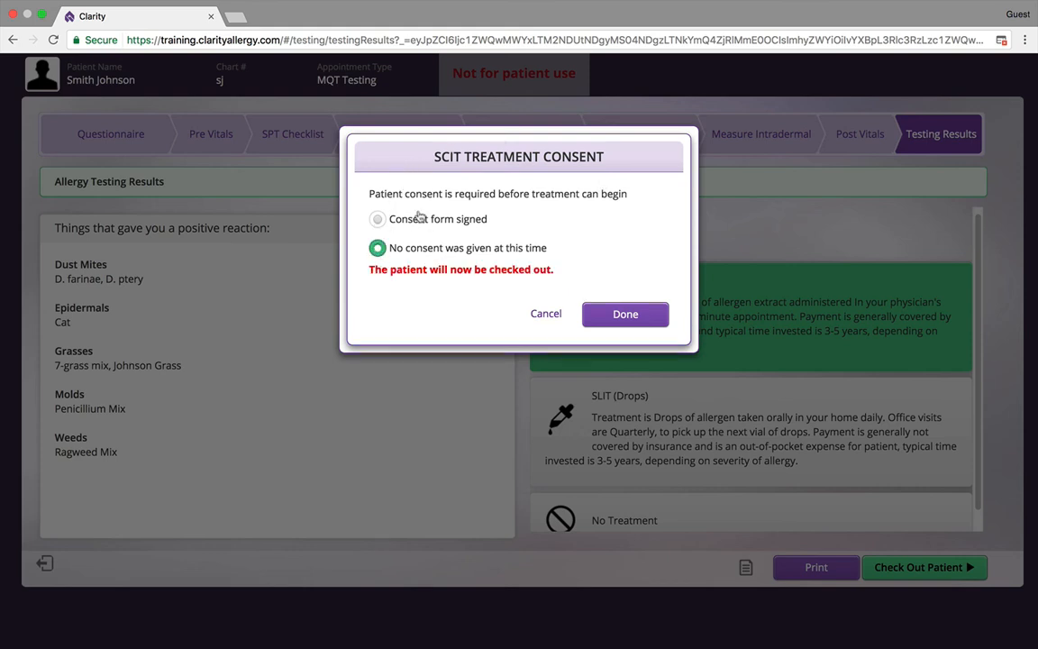
left_click(632, 317)
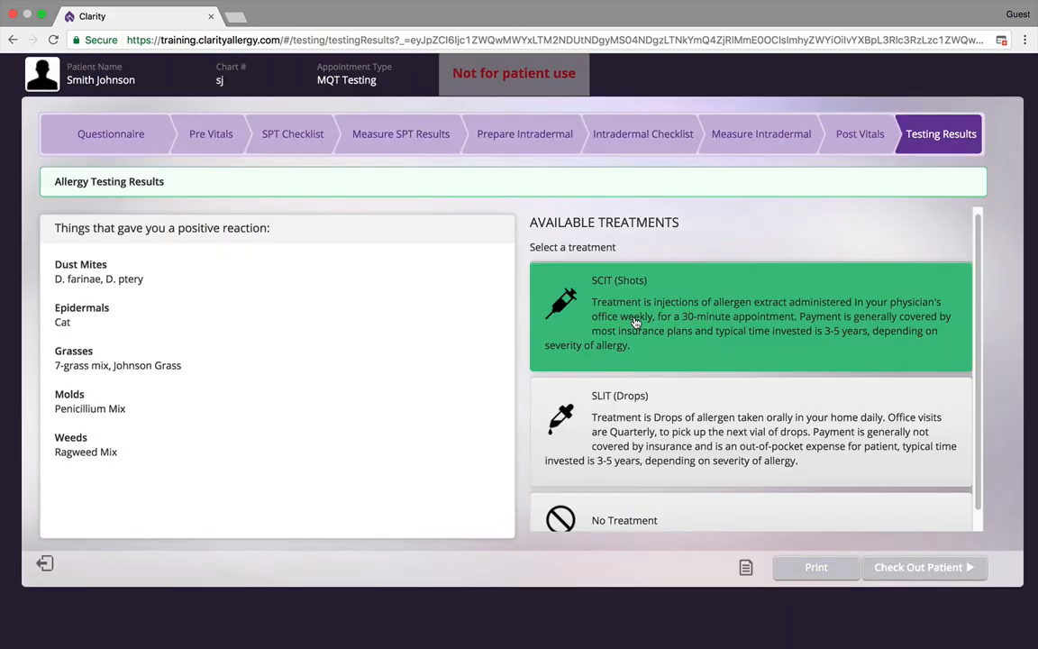